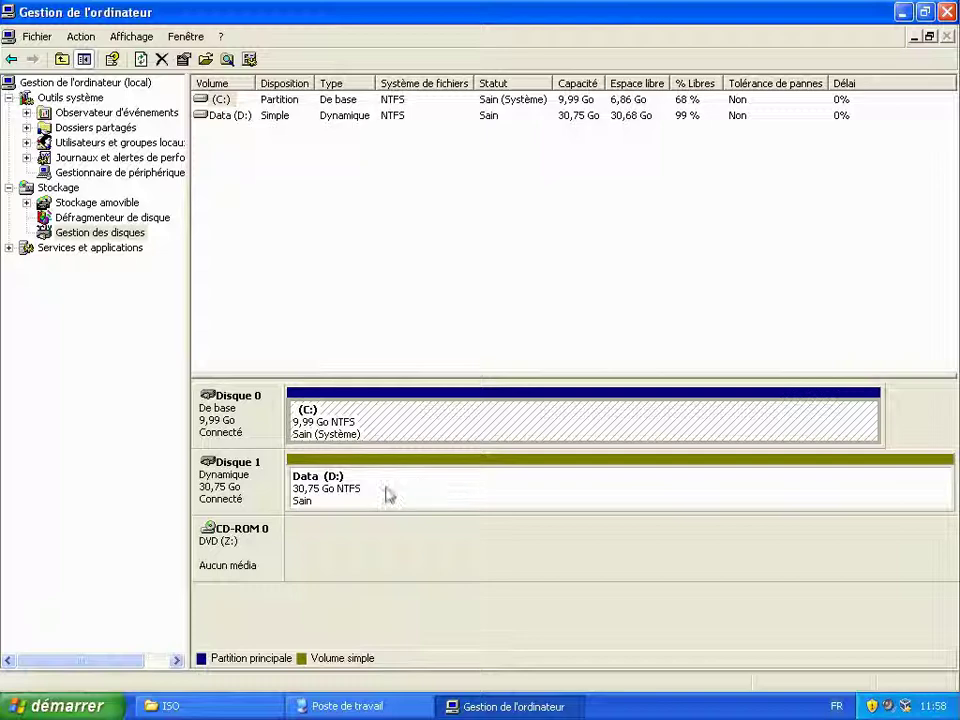
Close Computer Management and create a folder named VirtualBox at the root of the Data (D:) drive
{"action": "left_click", "coordinate": [946, 13]}
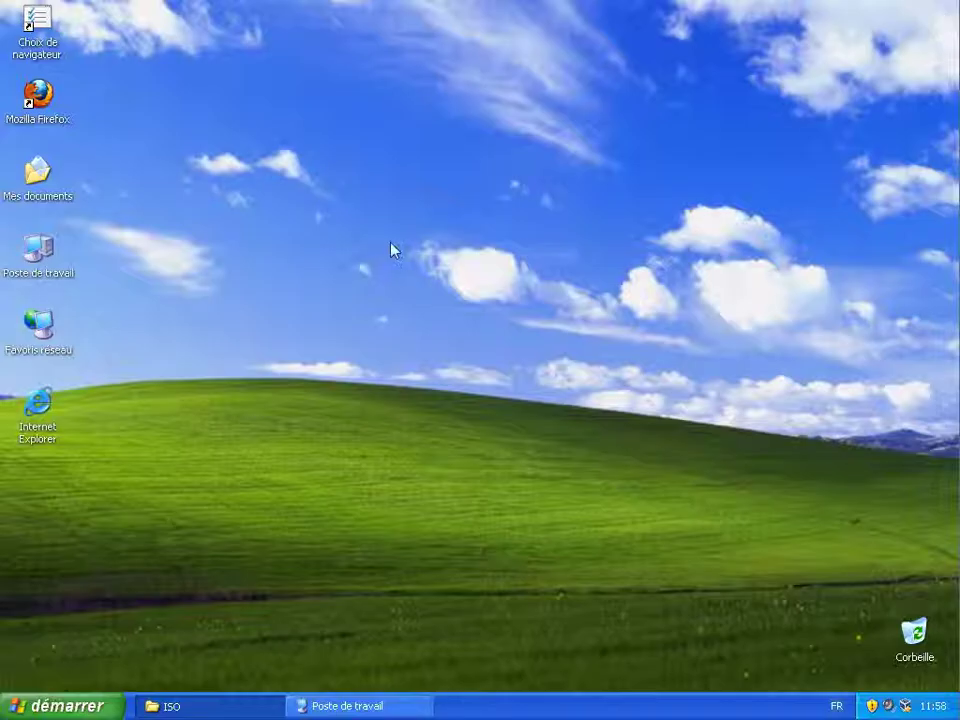
{"action": "double_click", "coordinate": [38, 250]}
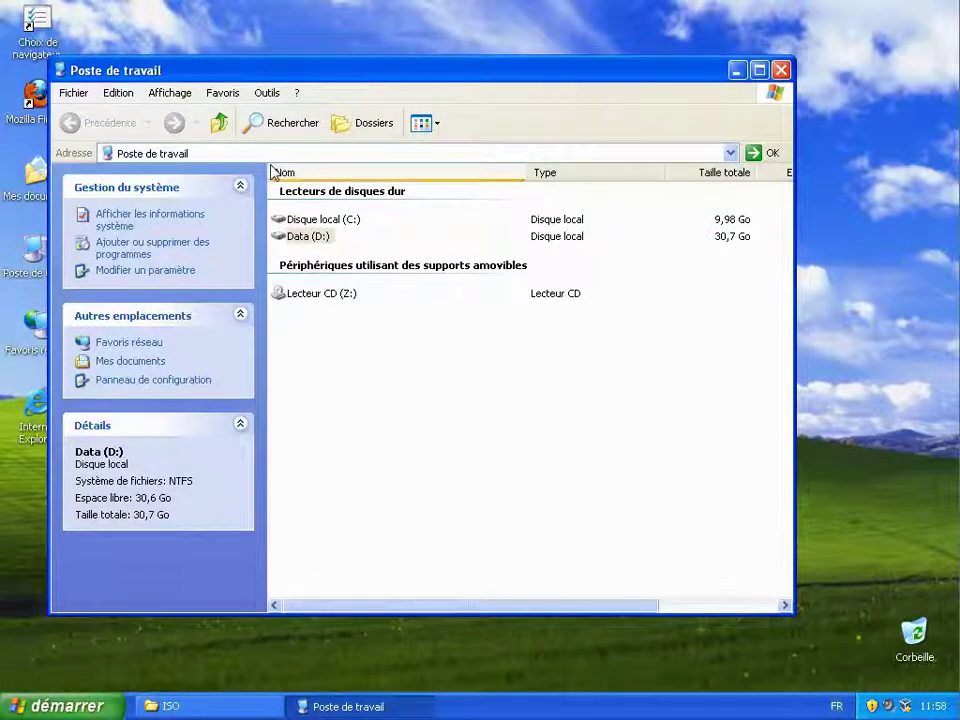
{"action": "double_click", "coordinate": [290, 72]}
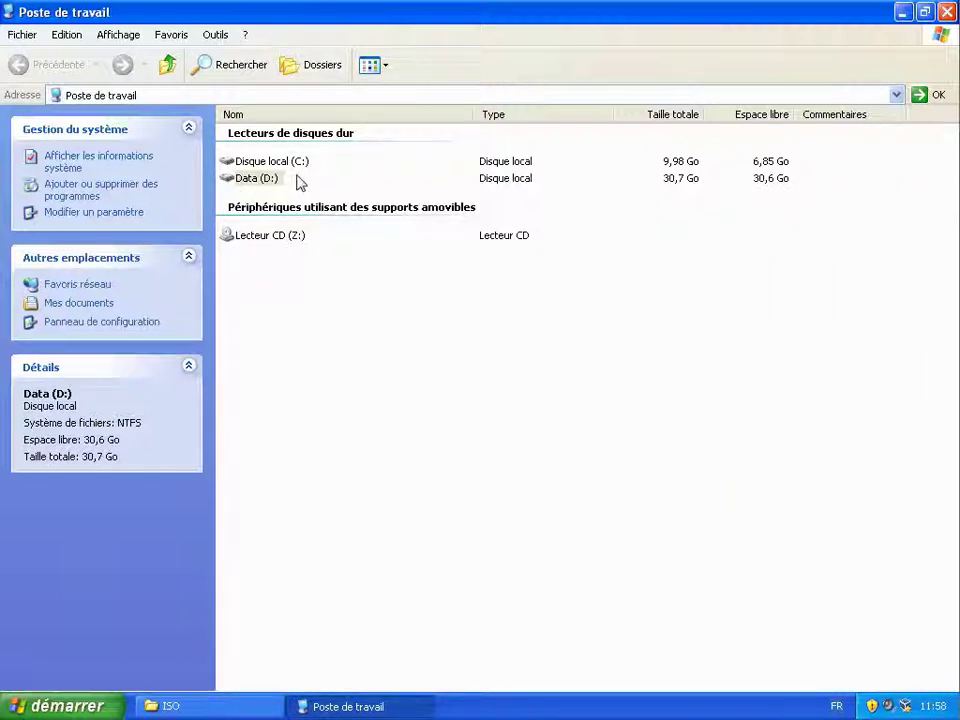
{"action": "double_click", "coordinate": [270, 183]}
{"action": "right_click", "coordinate": [291, 216]}
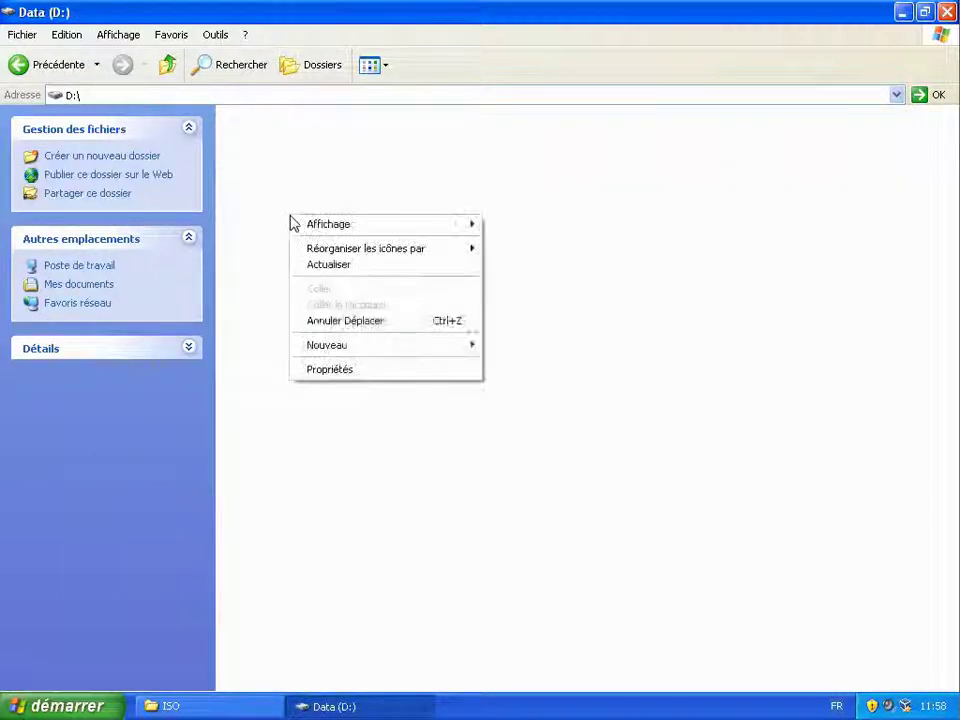
{"action": "mouse_move", "coordinate": [349, 349]}
{"action": "left_click", "coordinate": [511, 352]}
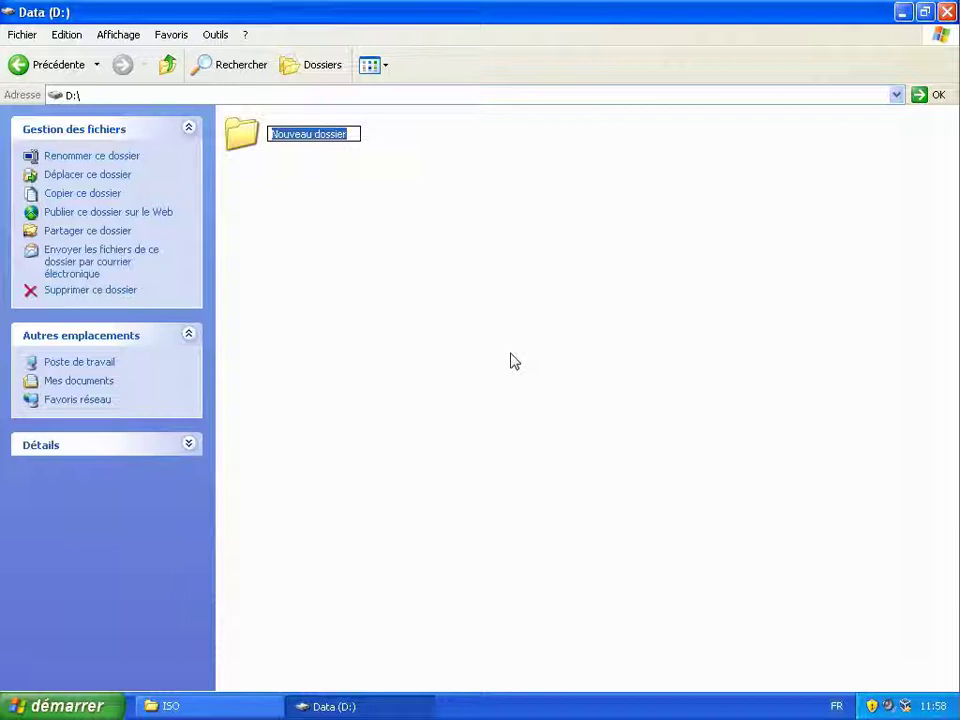
{"action": "type", "text": "VirtualBox"}
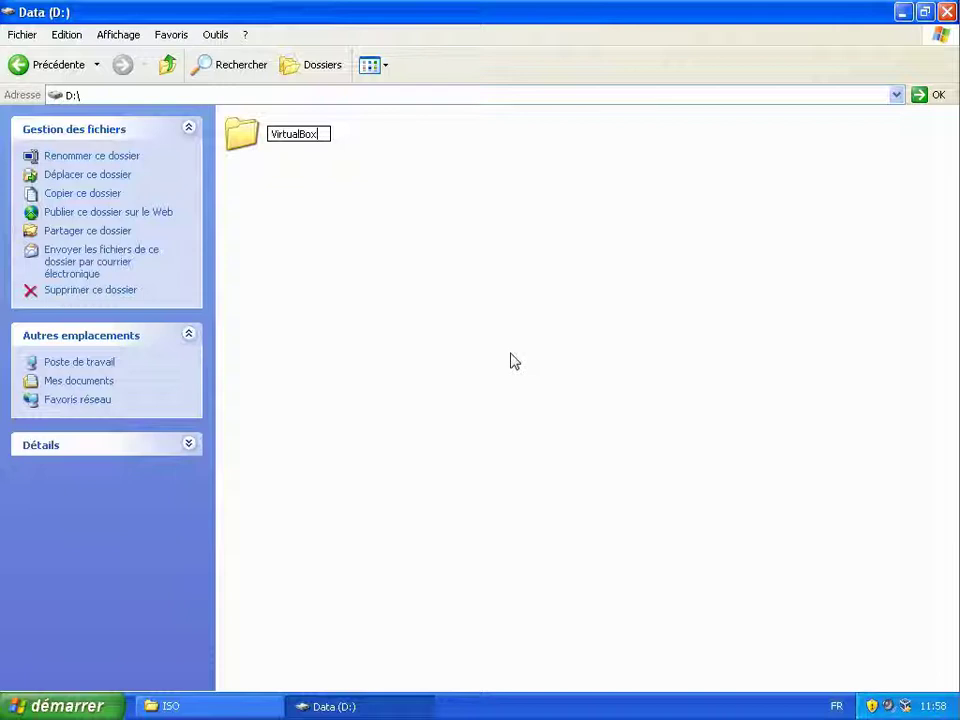
{"action": "key", "text": "Return"}
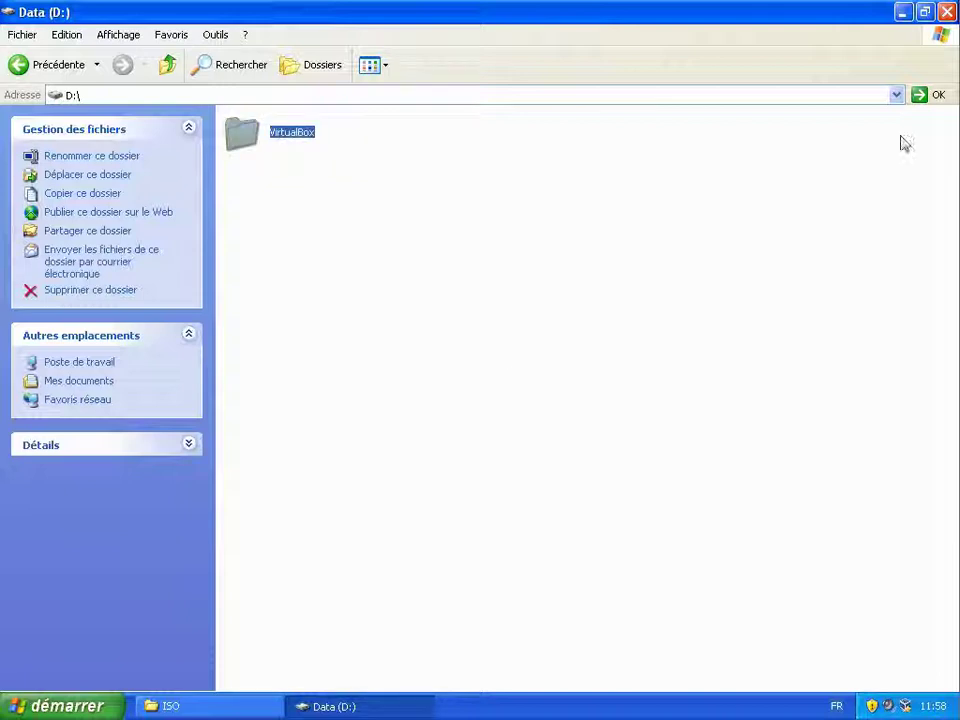
{"action": "left_click", "coordinate": [946, 12]}
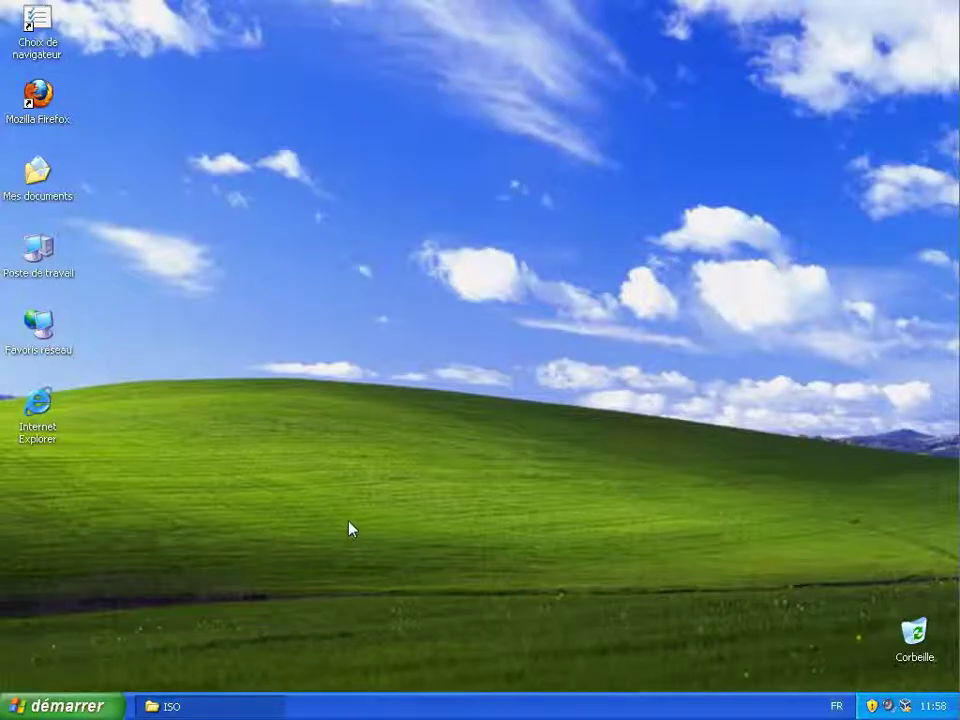
Launch Oracle VM VirtualBox and check its version in the program's About information
{"action": "left_click", "coordinate": [66, 706]}
{"action": "left_click_drag", "start_coordinate": [99, 612], "coordinate": [141, 583]}
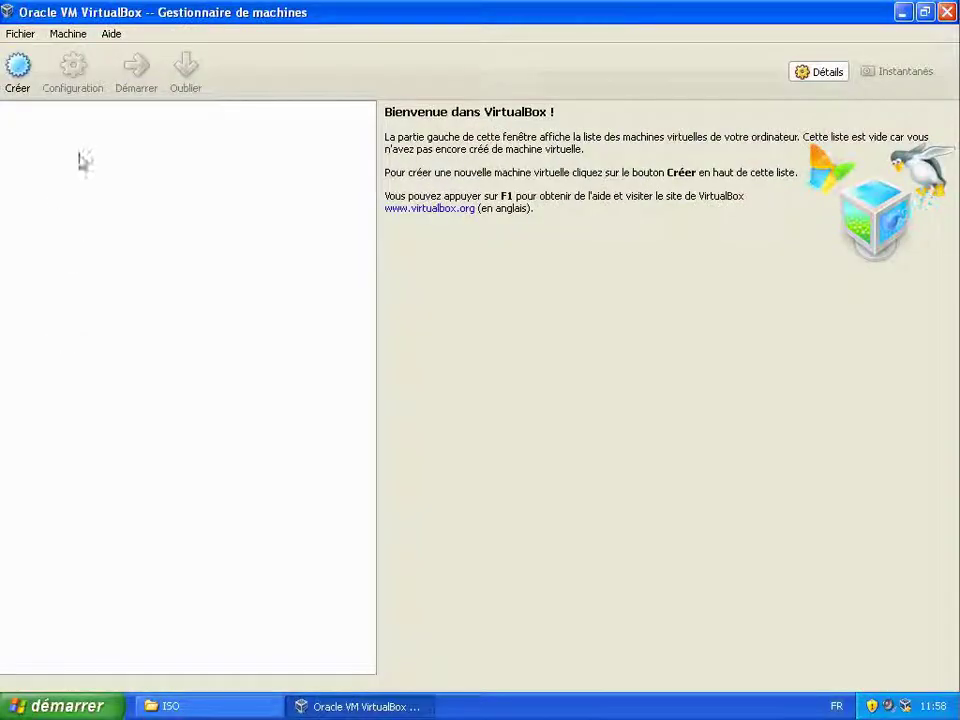
{"action": "left_click", "coordinate": [111, 34]}
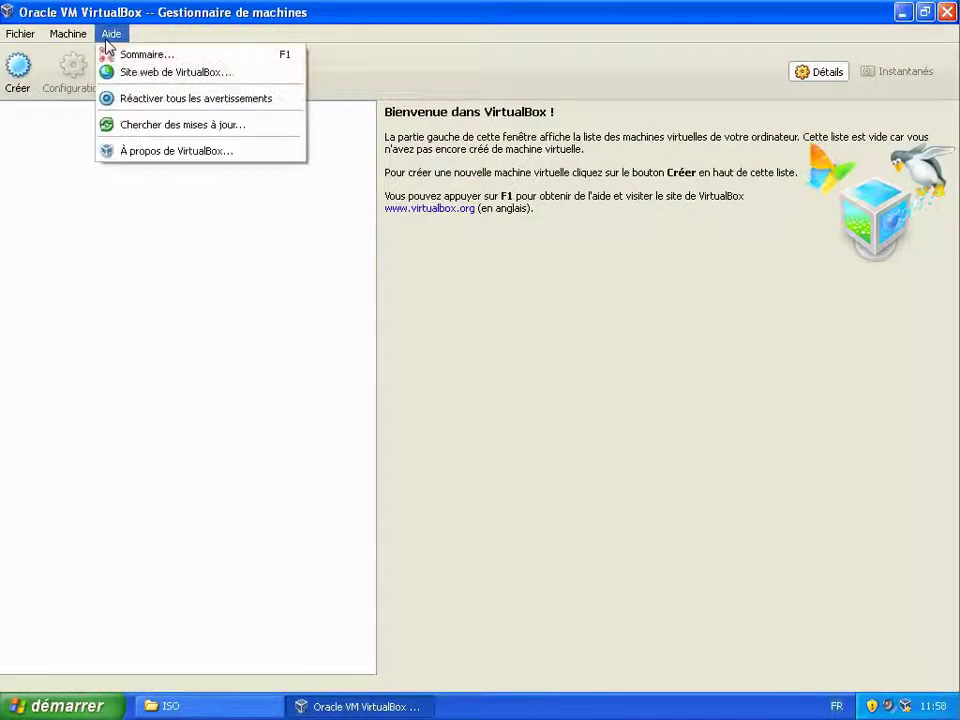
{"action": "left_click", "coordinate": [165, 151]}
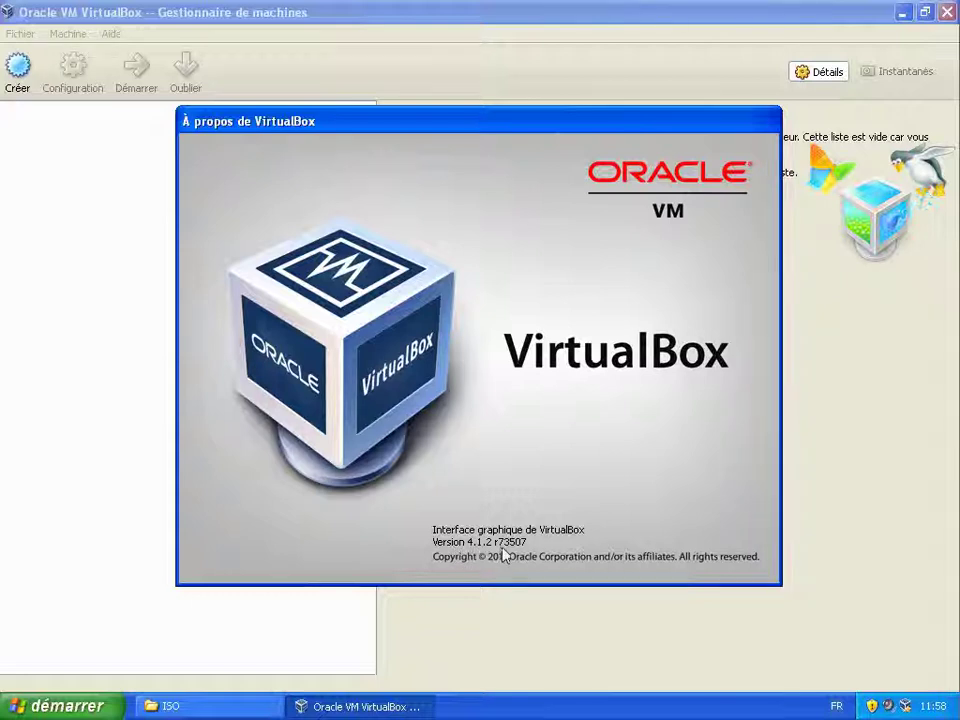
{"action": "left_click", "coordinate": [676, 162]}
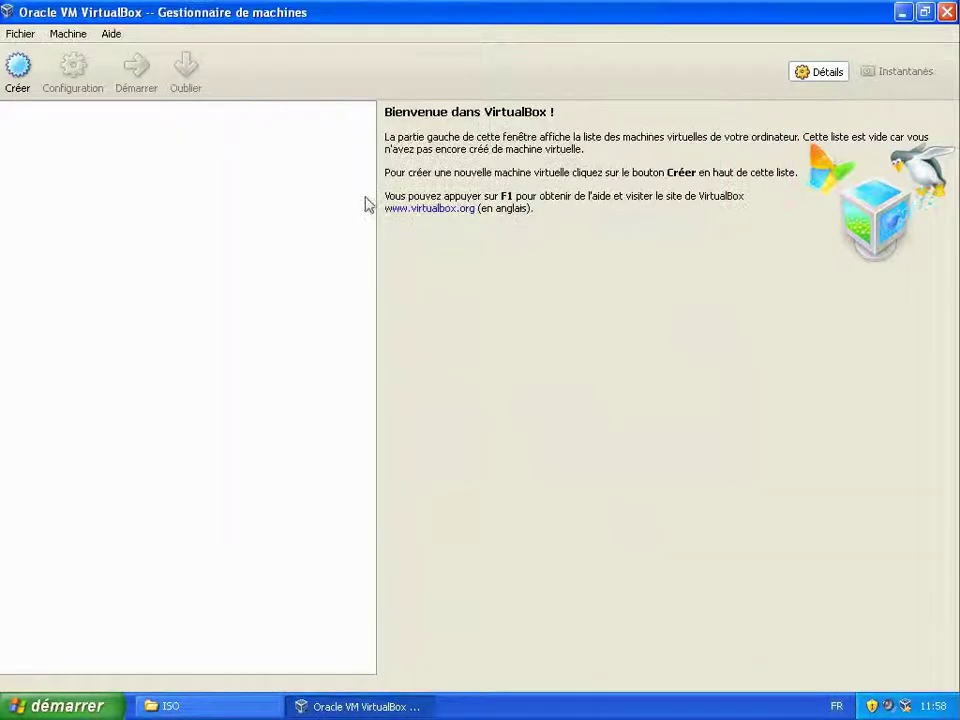
Set the default machine folder to D:\VirtualBox in VirtualBox's general preferences
{"action": "left_click", "coordinate": [25, 37]}
{"action": "left_click", "coordinate": [57, 117]}
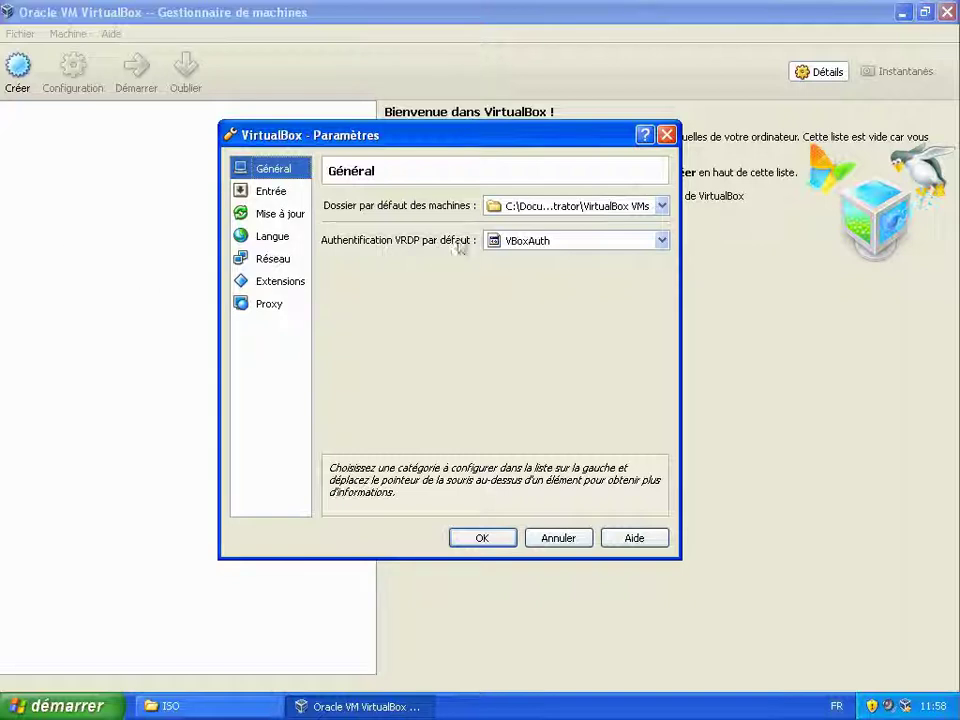
{"action": "left_click", "coordinate": [663, 207]}
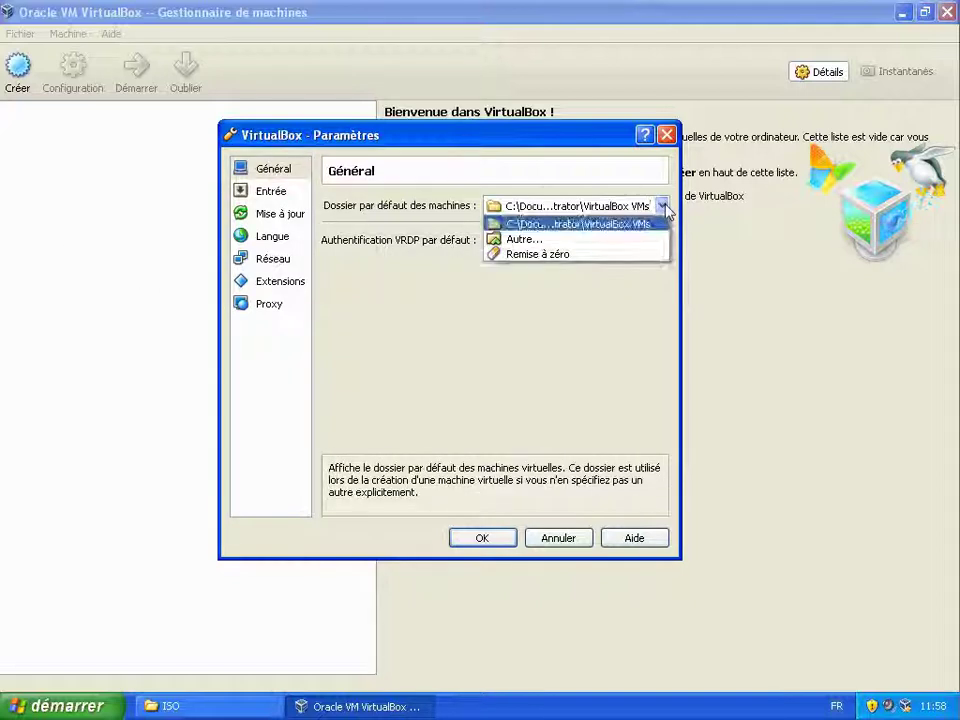
{"action": "left_click", "coordinate": [566, 240]}
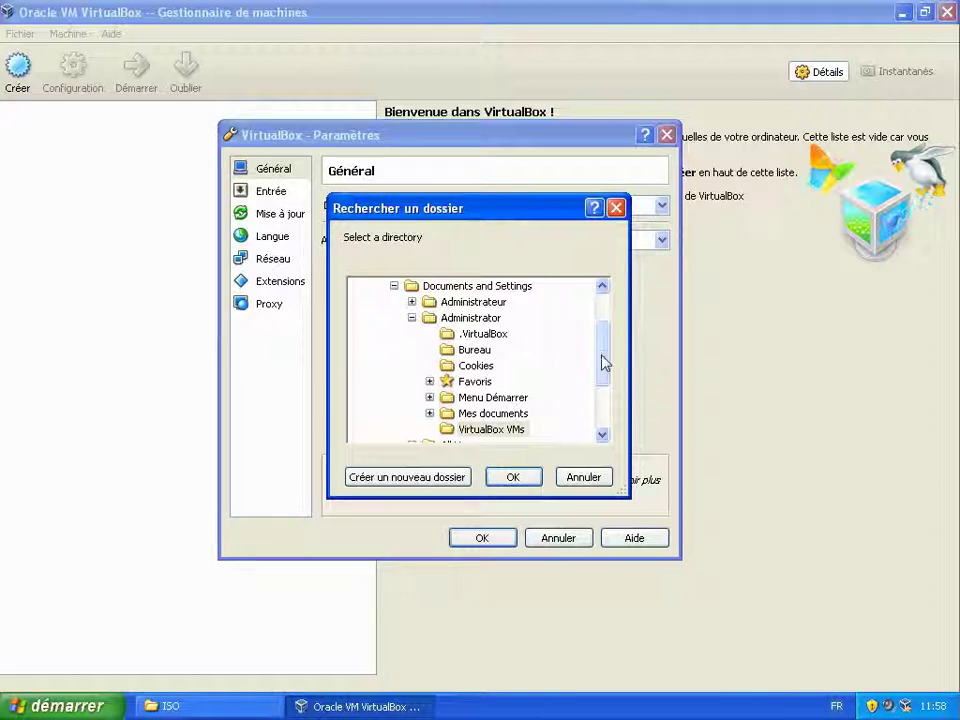
{"action": "left_click_drag", "start_coordinate": [603, 366], "coordinate": [606, 332]}
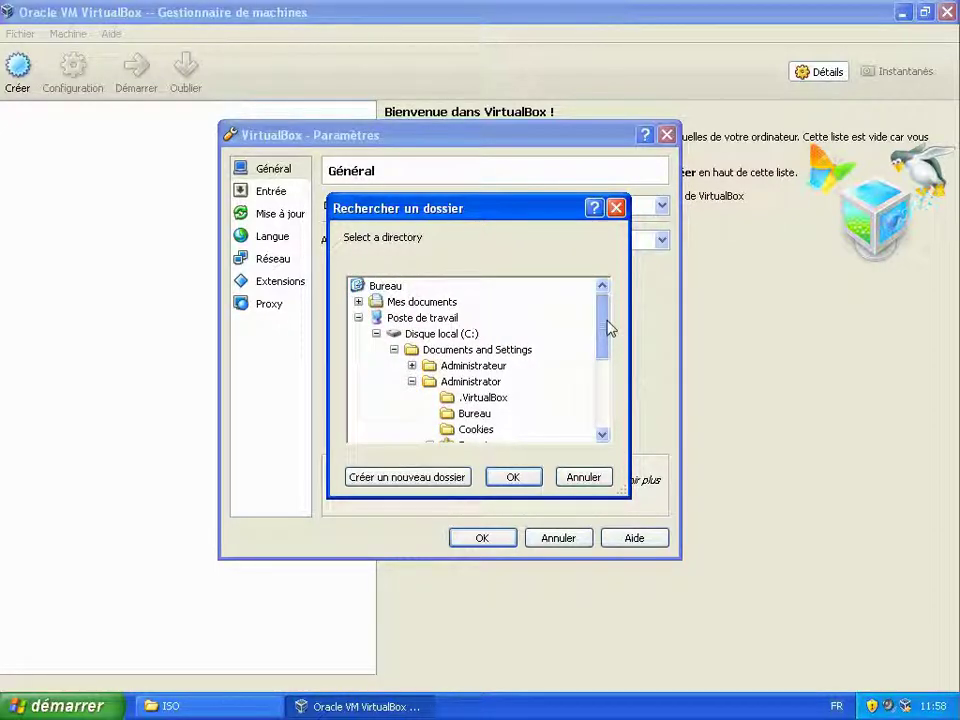
{"action": "double_click", "coordinate": [441, 335]}
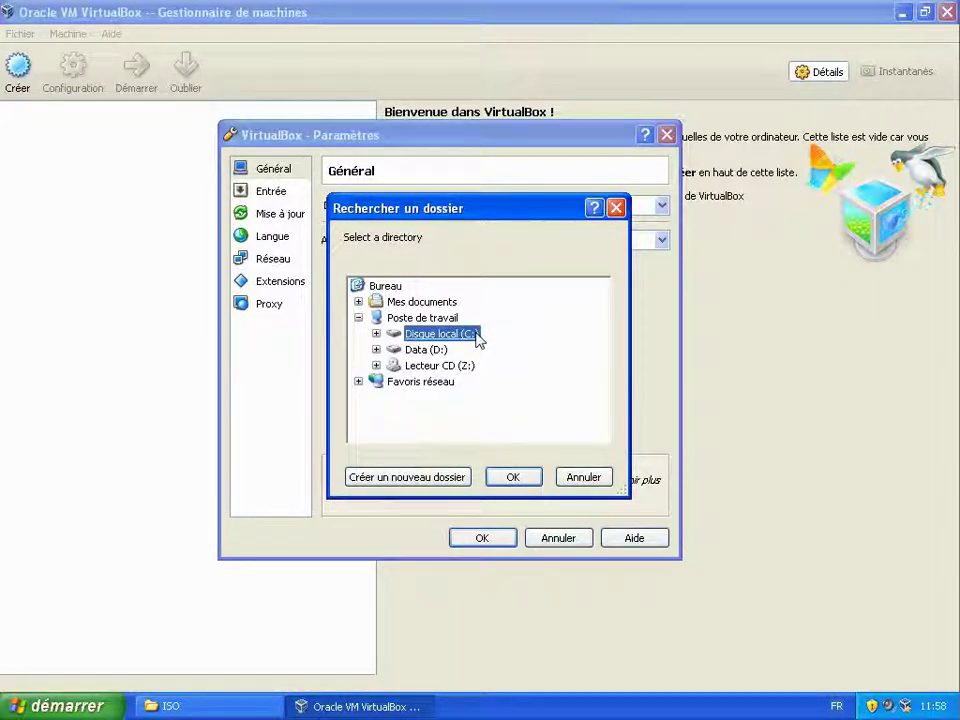
{"action": "double_click", "coordinate": [385, 351]}
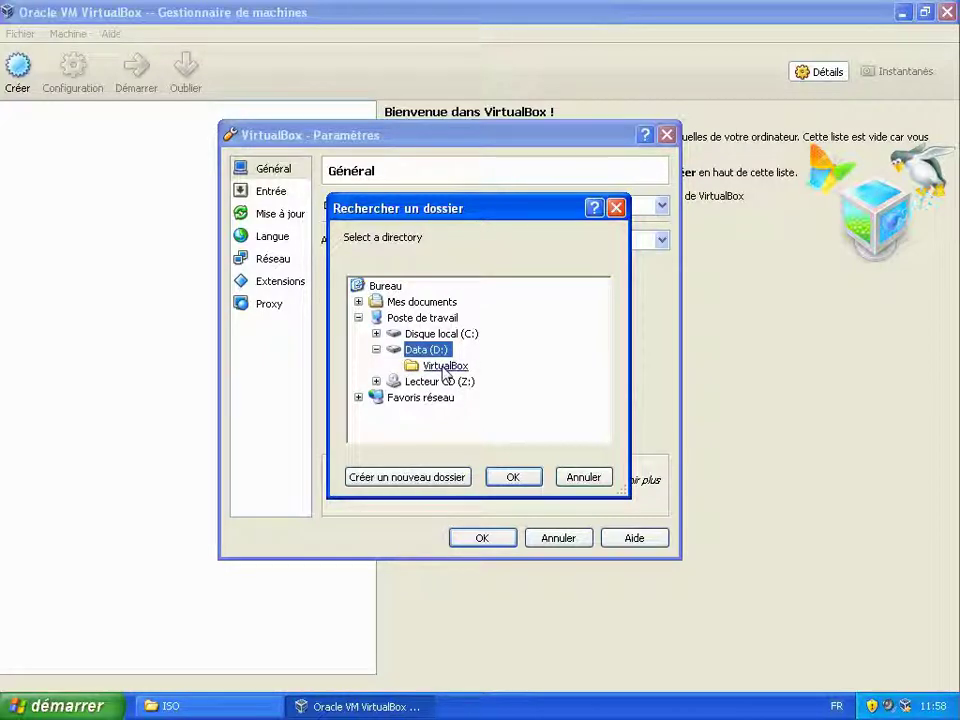
{"action": "left_click", "coordinate": [445, 366]}
{"action": "left_click", "coordinate": [513, 477]}
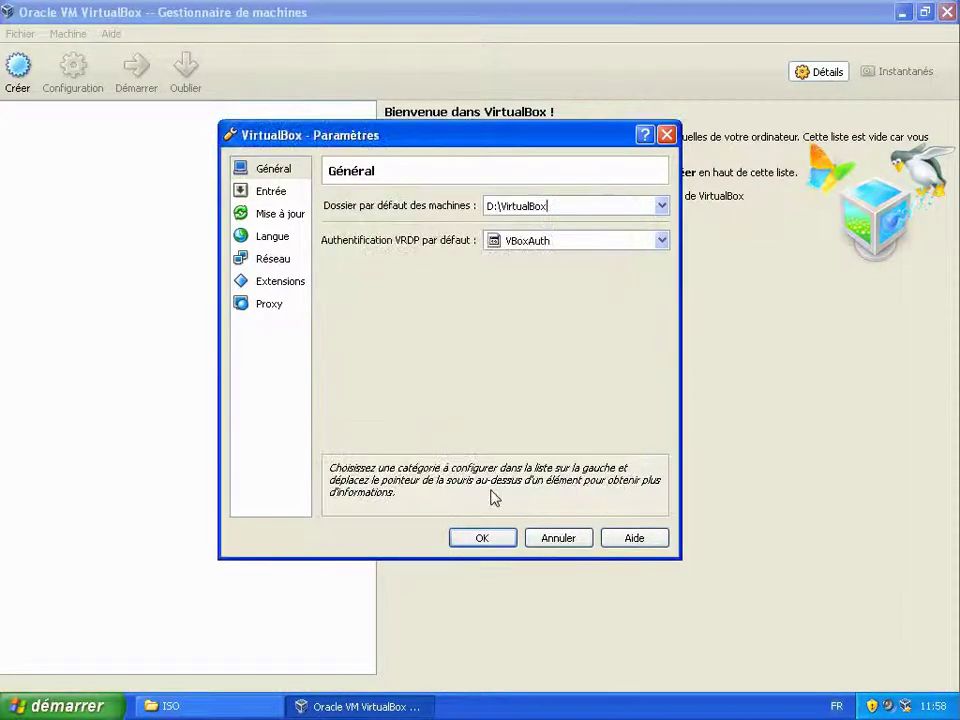
{"action": "left_click", "coordinate": [486, 540]}
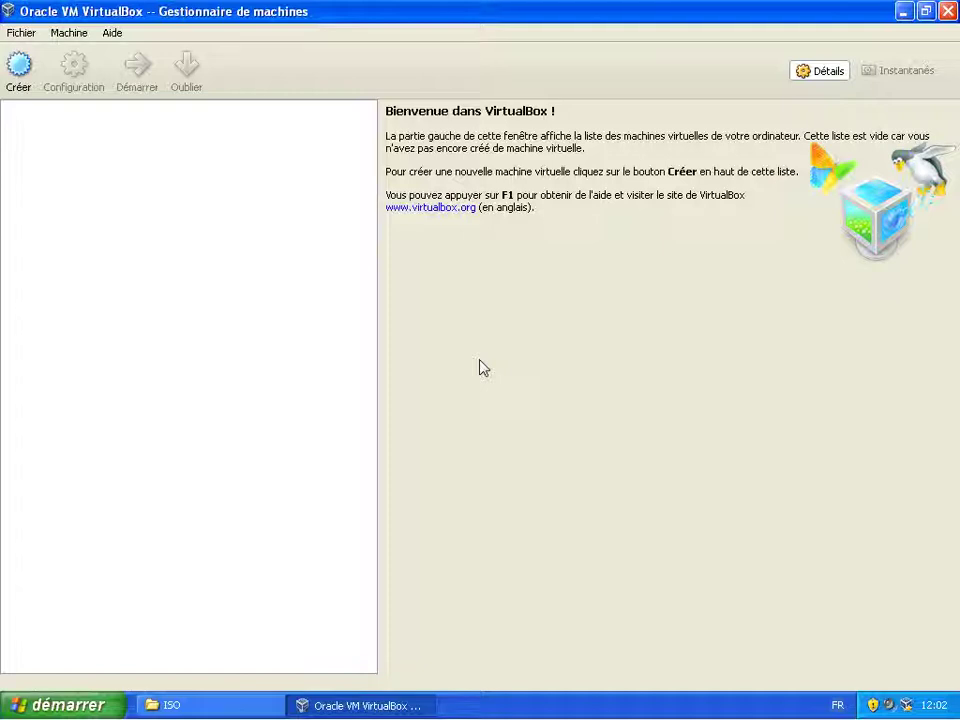
Start a new virtual machine named MyWindowsXP with operating system Microsoft Windows and version Windows XP
{"action": "left_click", "coordinate": [18, 64]}
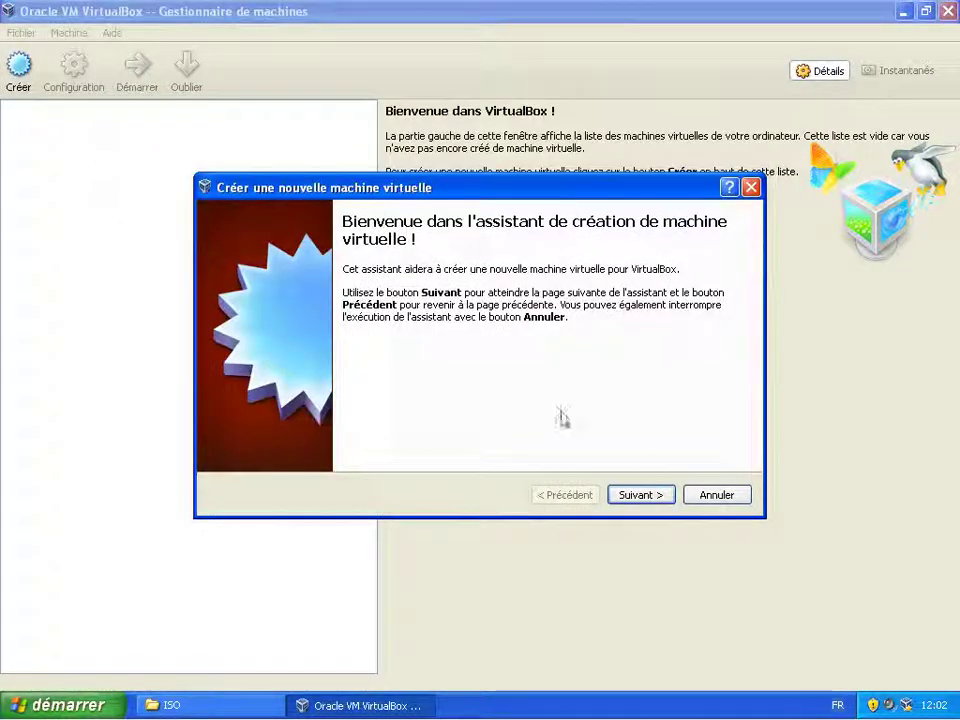
{"action": "left_click", "coordinate": [643, 497]}
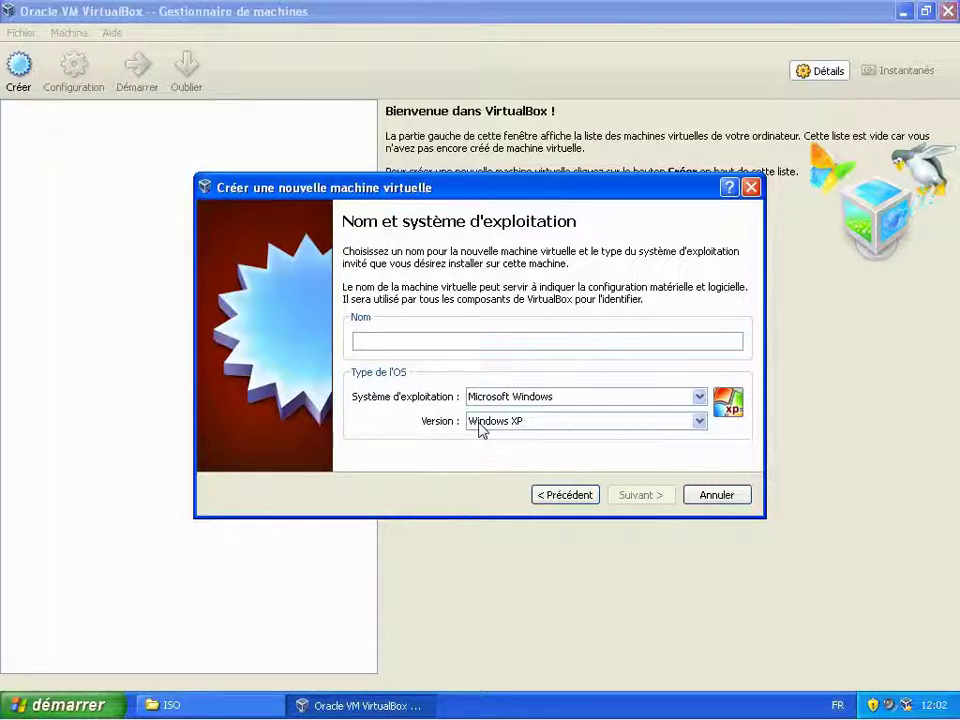
{"action": "type", "text": "MyWindowsXP"}
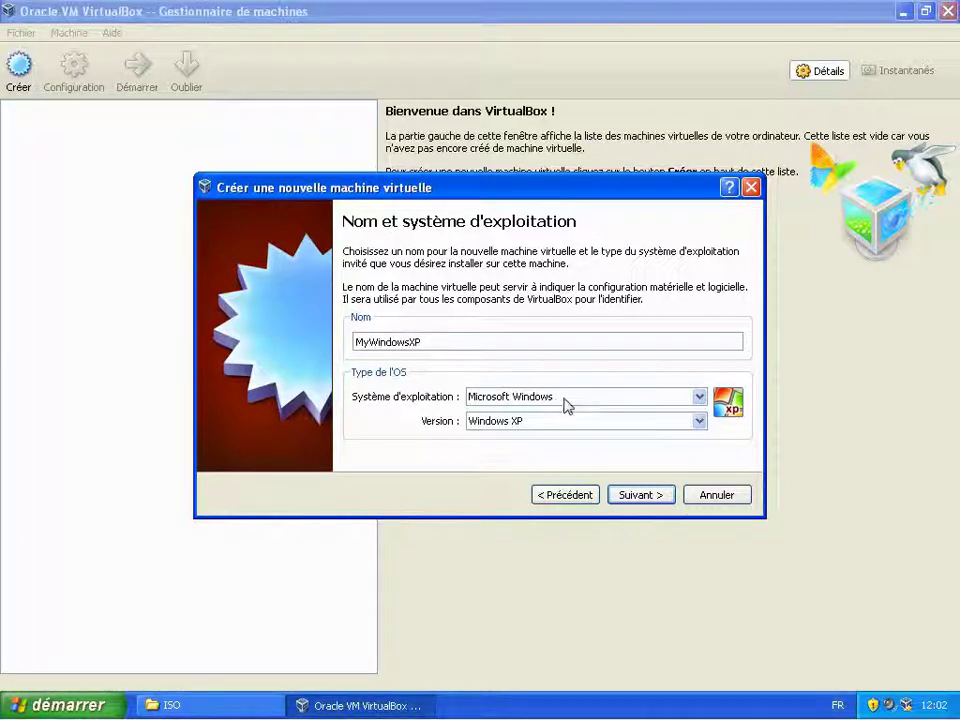
{"action": "left_click", "coordinate": [699, 397]}
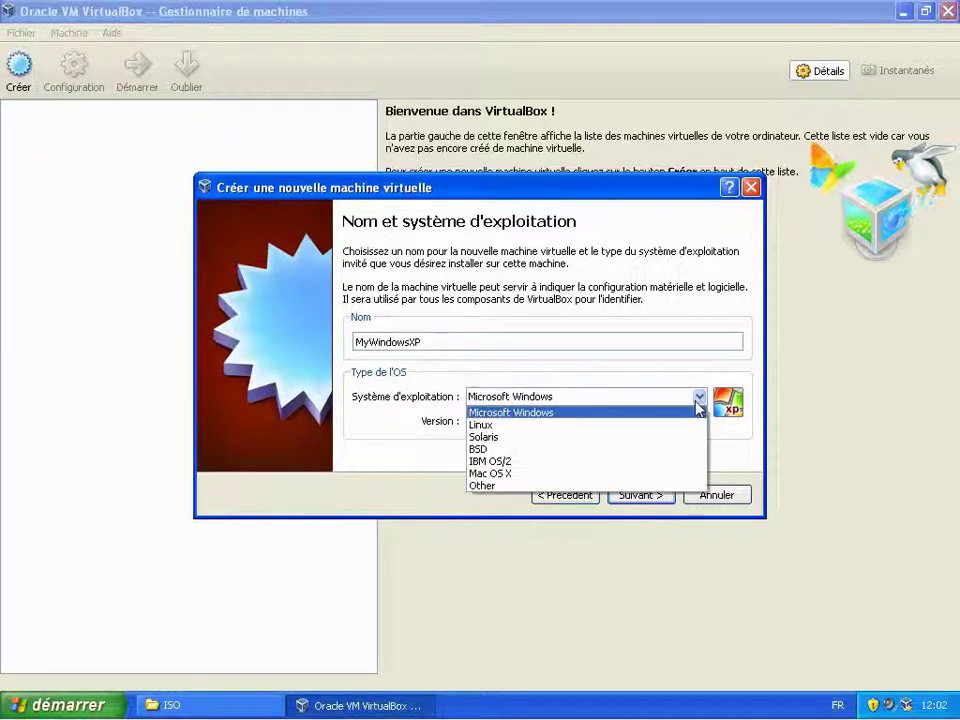
{"action": "left_click", "coordinate": [522, 413]}
{"action": "left_click", "coordinate": [470, 421]}
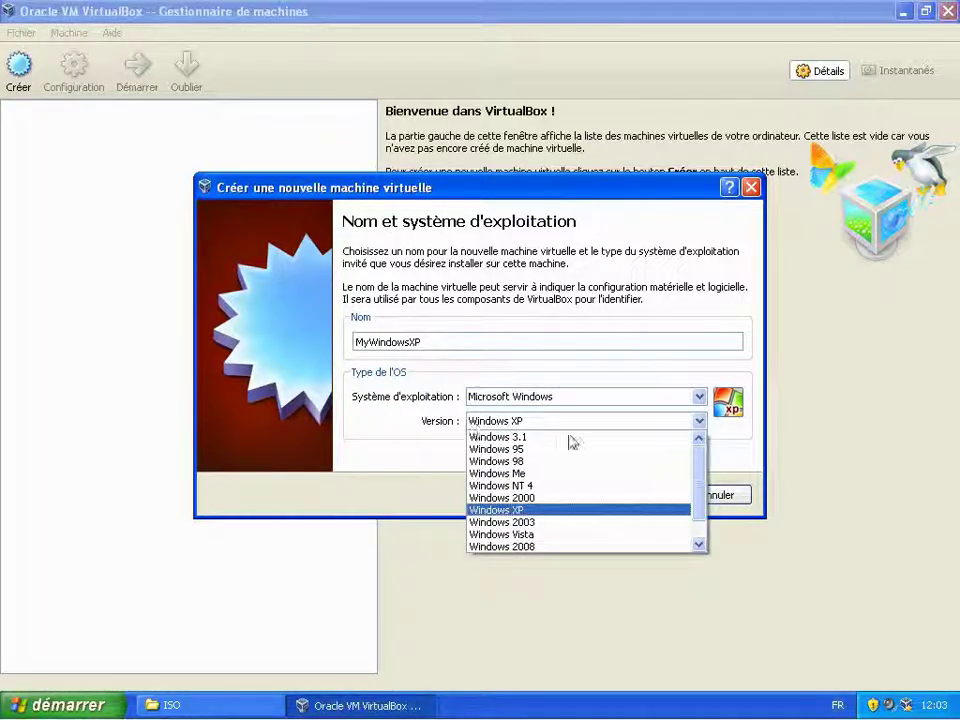
{"action": "left_click", "coordinate": [532, 510]}
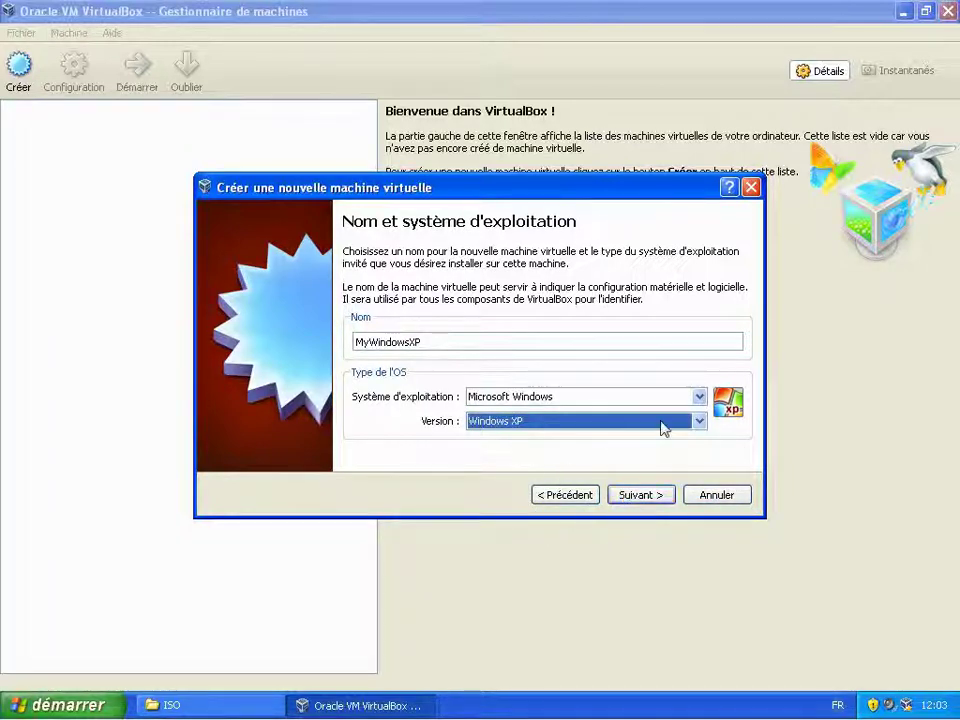
{"action": "left_click", "coordinate": [548, 429]}
{"action": "left_click", "coordinate": [556, 425]}
{"action": "left_click", "coordinate": [634, 496]}
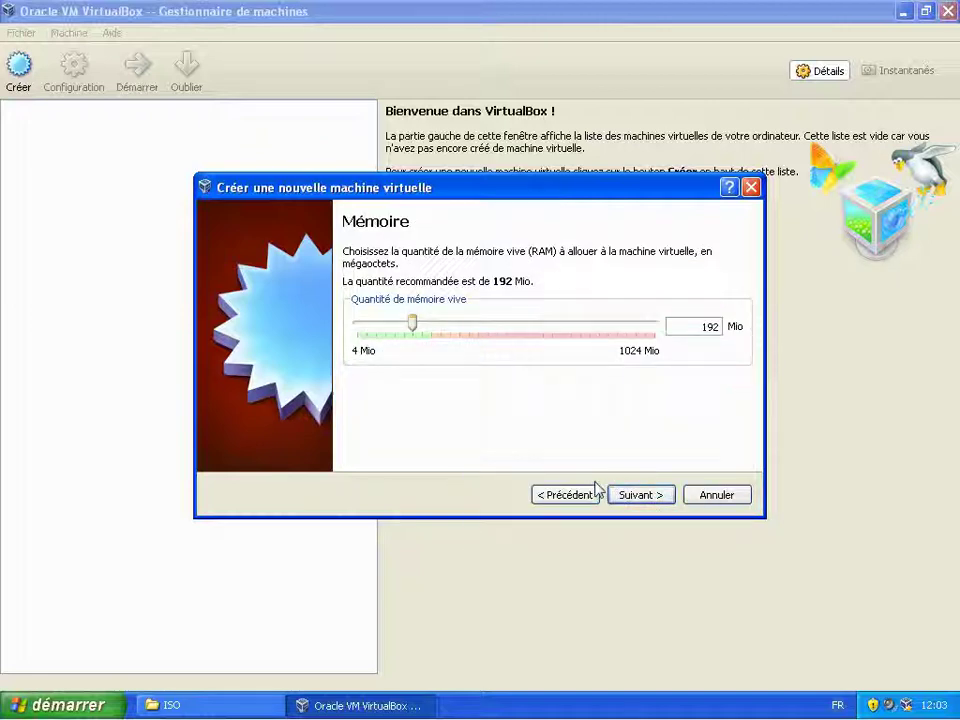
Allocate 512 MB of RAM to the new virtual machine
{"action": "left_click_drag", "start_coordinate": [681, 334], "coordinate": [736, 328]}
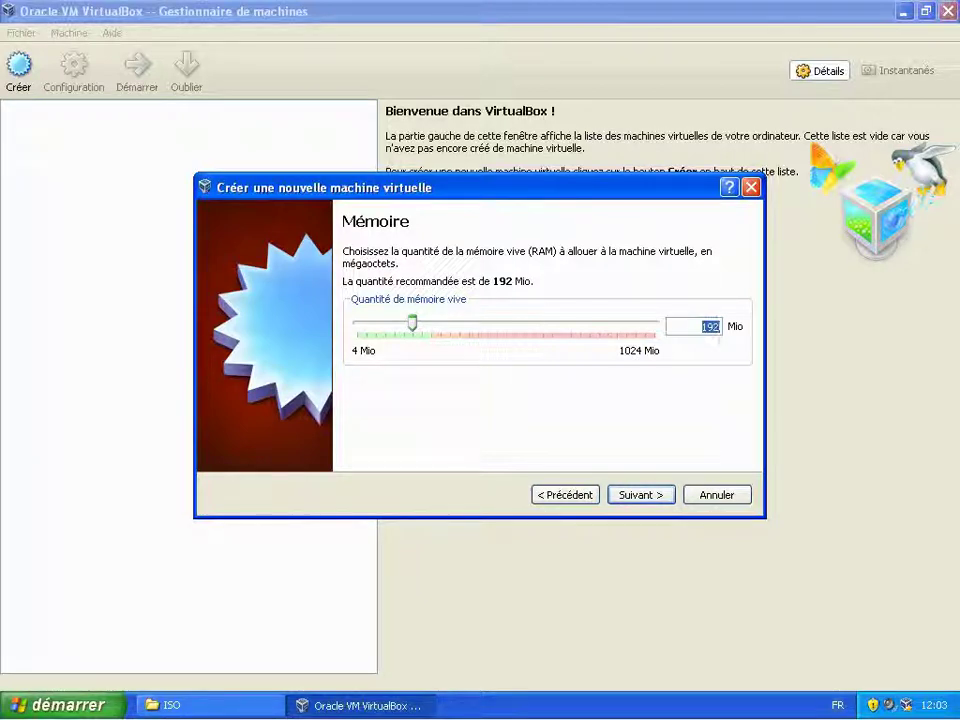
{"action": "type", "text": "512"}
{"action": "left_click_drag", "start_coordinate": [699, 327], "coordinate": [740, 324]}
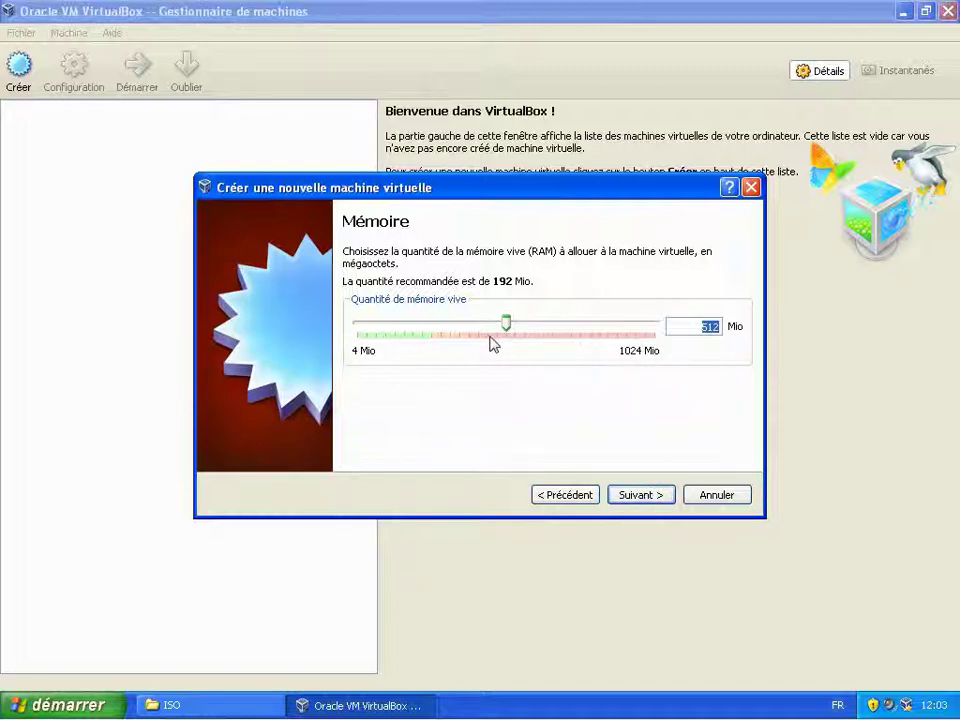
{"action": "left_click", "coordinate": [632, 495]}
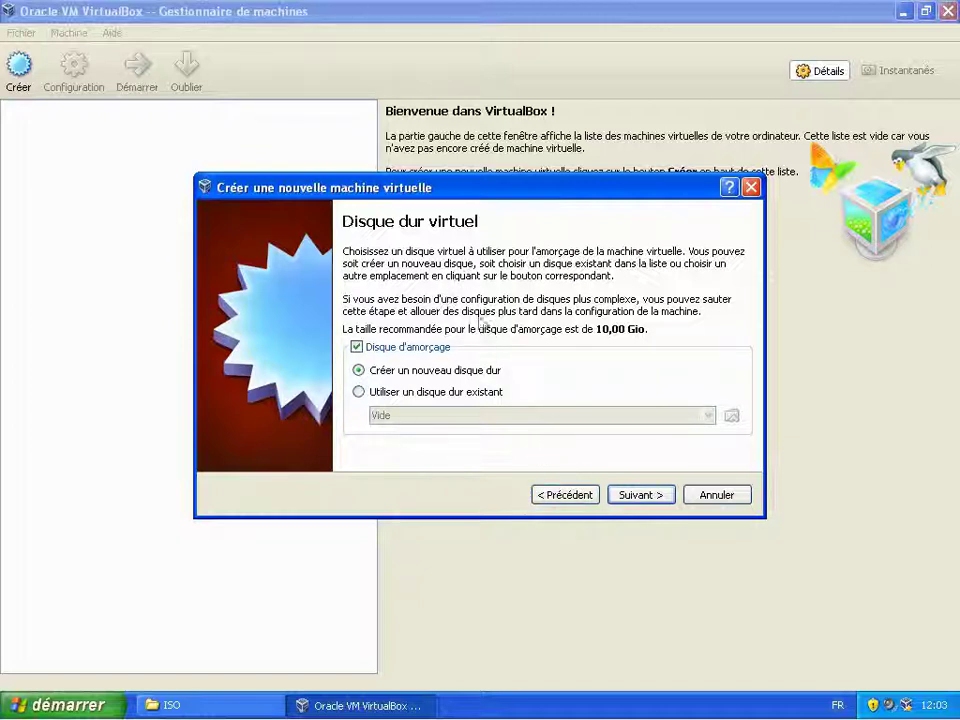
Choose to create a new boot hard disk with the VDI (VirtualBox Disk Image) file type
{"action": "left_click", "coordinate": [641, 496]}
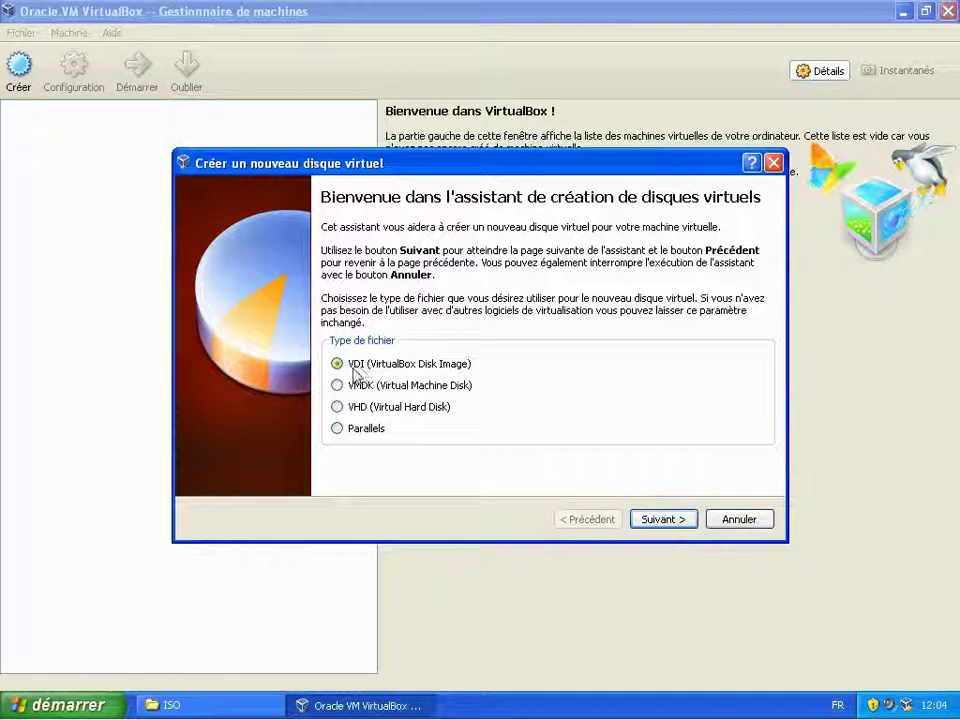
{"action": "left_click", "coordinate": [664, 520]}
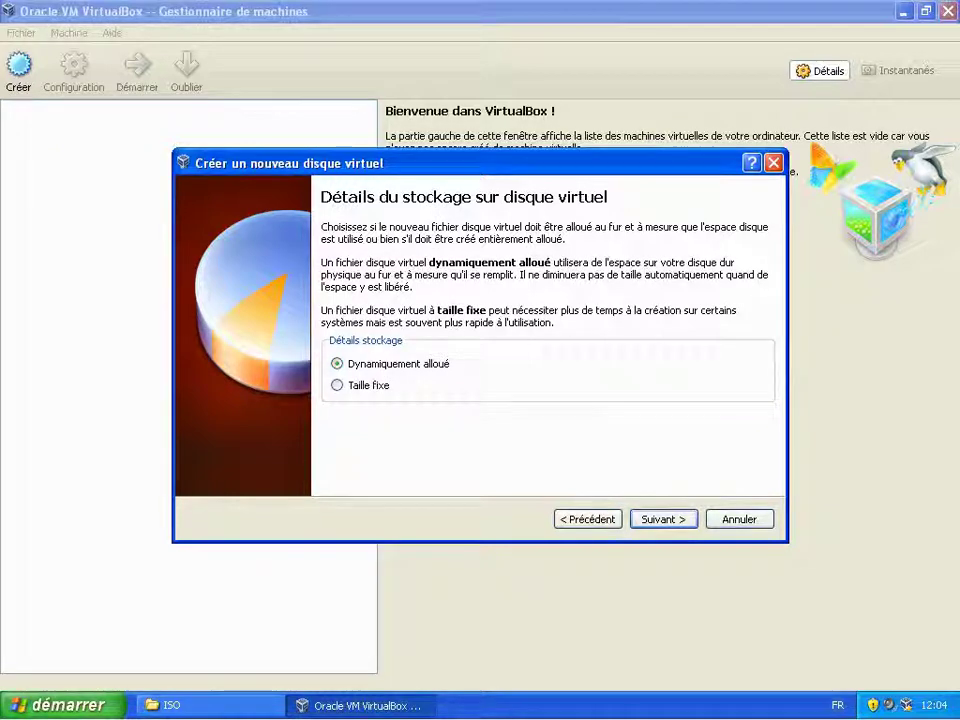
Switch to Windows Explorer and examine the contents of the D:\VirtualBox\MyWindowsXP folder
{"action": "left_click", "coordinate": [176, 706]}
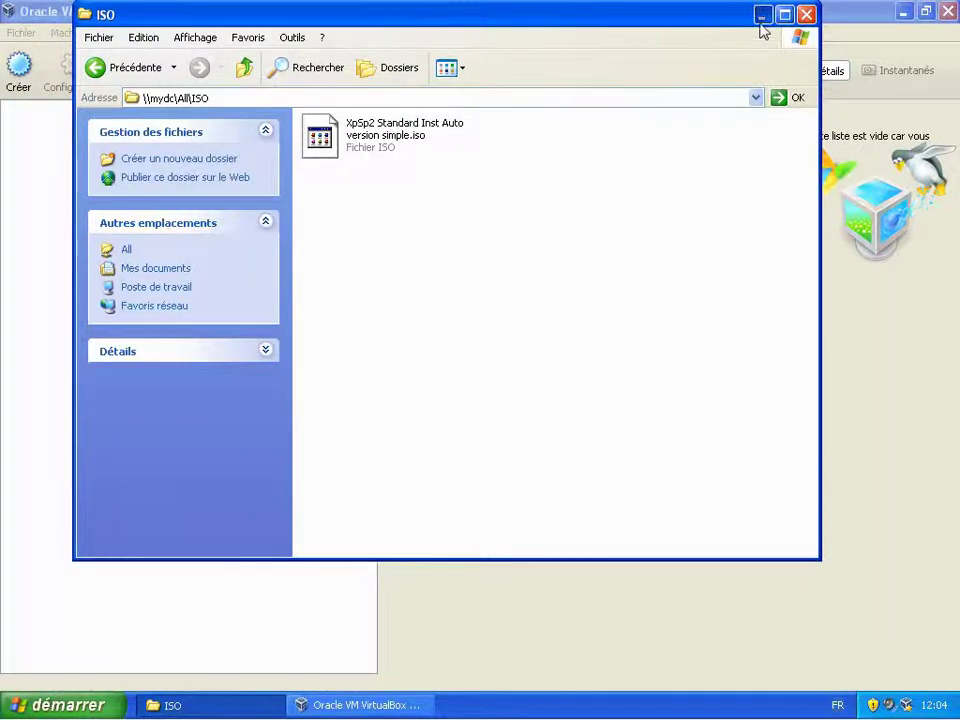
{"action": "left_click", "coordinate": [762, 14]}
{"action": "left_click", "coordinate": [62, 705]}
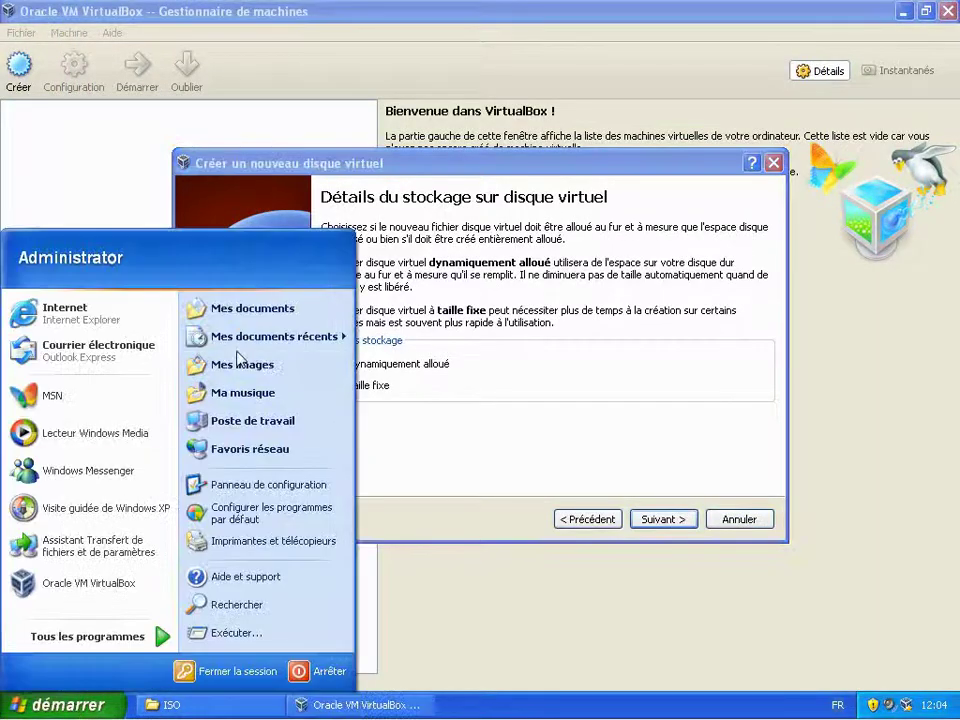
{"action": "left_click", "coordinate": [268, 428]}
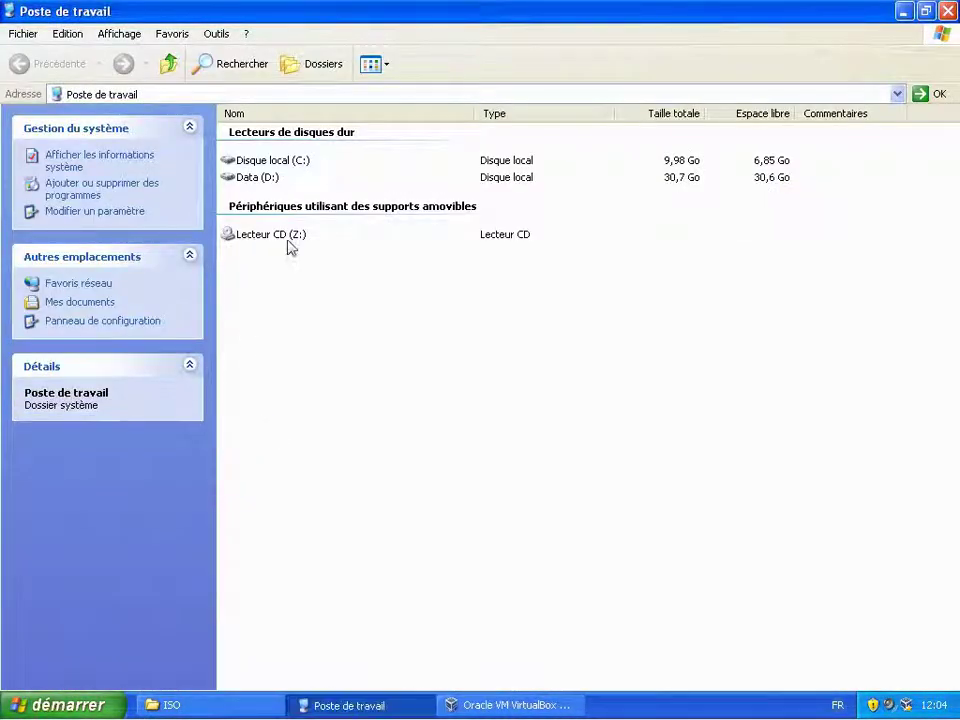
{"action": "double_click", "coordinate": [254, 180]}
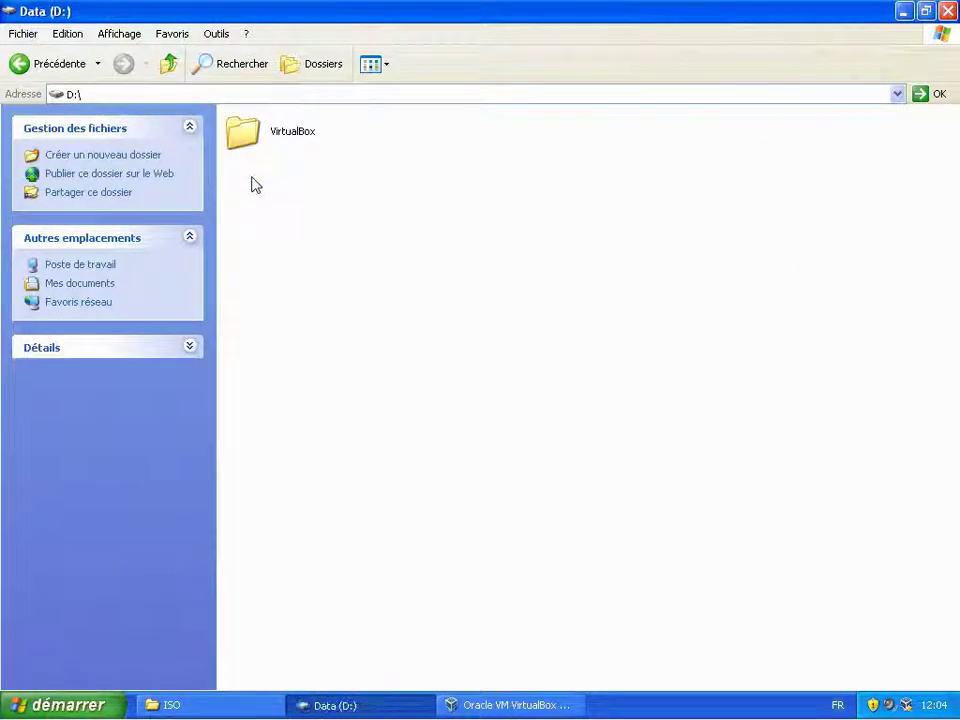
{"action": "double_click", "coordinate": [285, 131]}
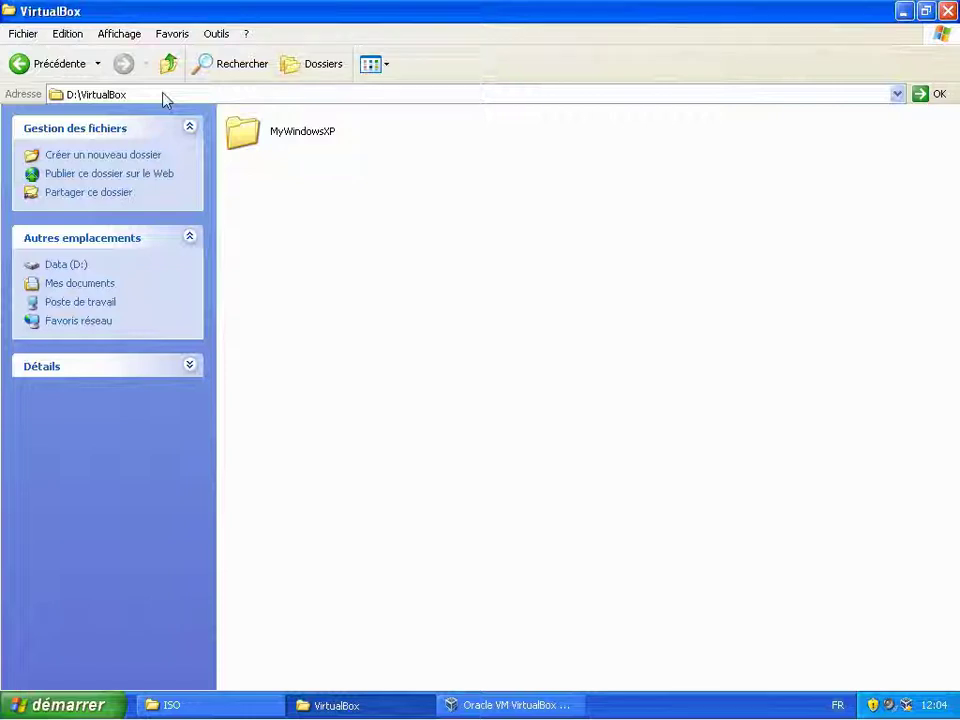
{"action": "double_click", "coordinate": [287, 136]}
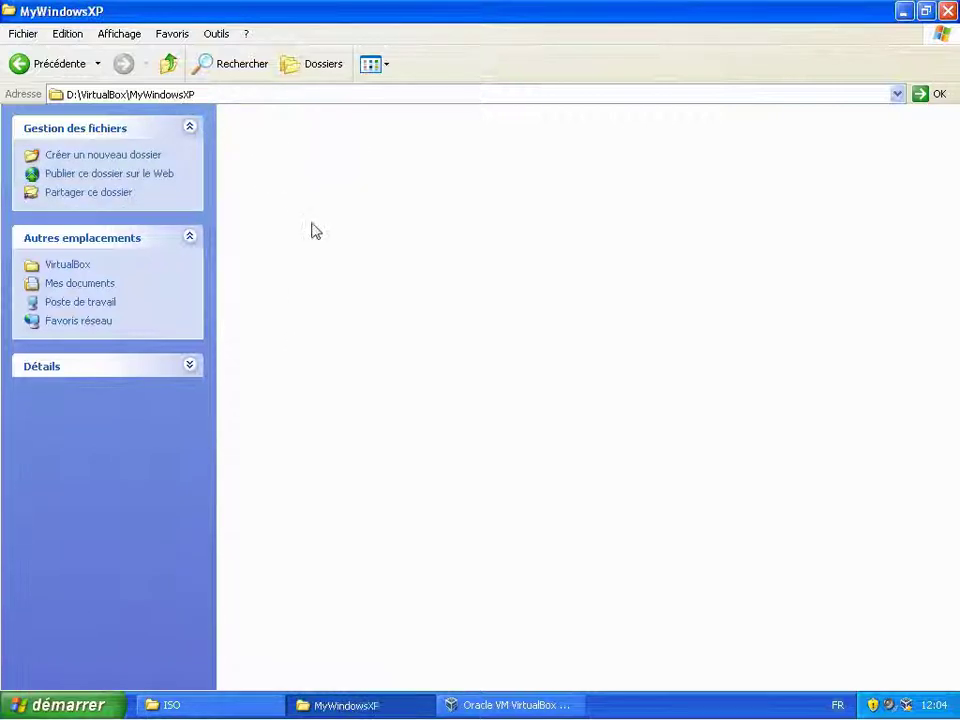
{"action": "left_click", "coordinate": [168, 68]}
{"action": "double_click", "coordinate": [240, 136]}
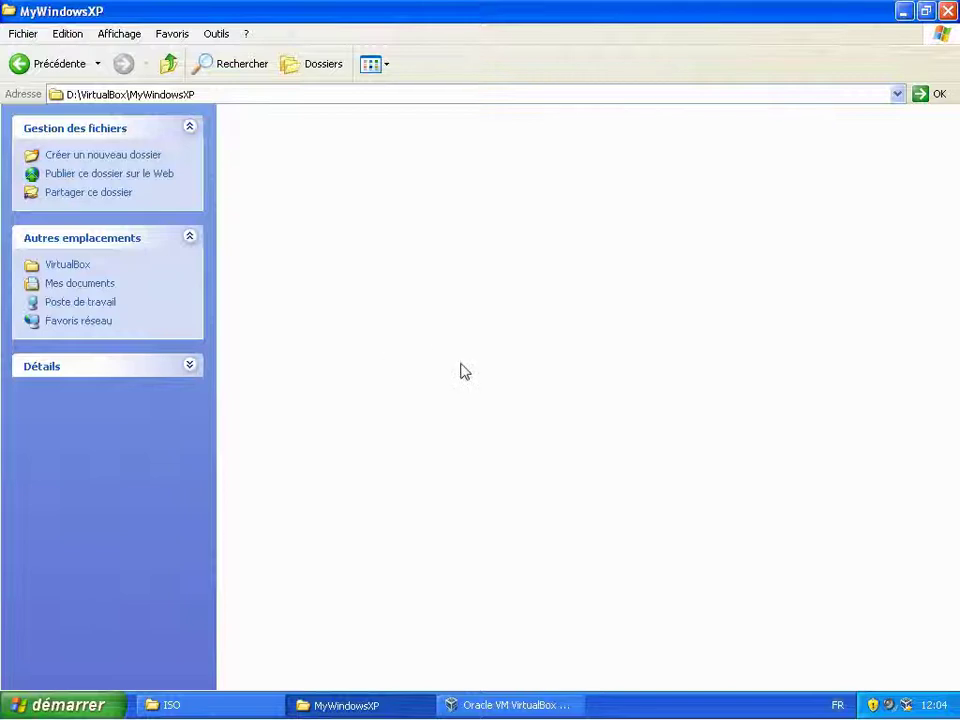
Return to VirtualBox's new disk wizard and accept Dynamiquement alloué as the storage type
{"action": "left_click", "coordinate": [537, 704]}
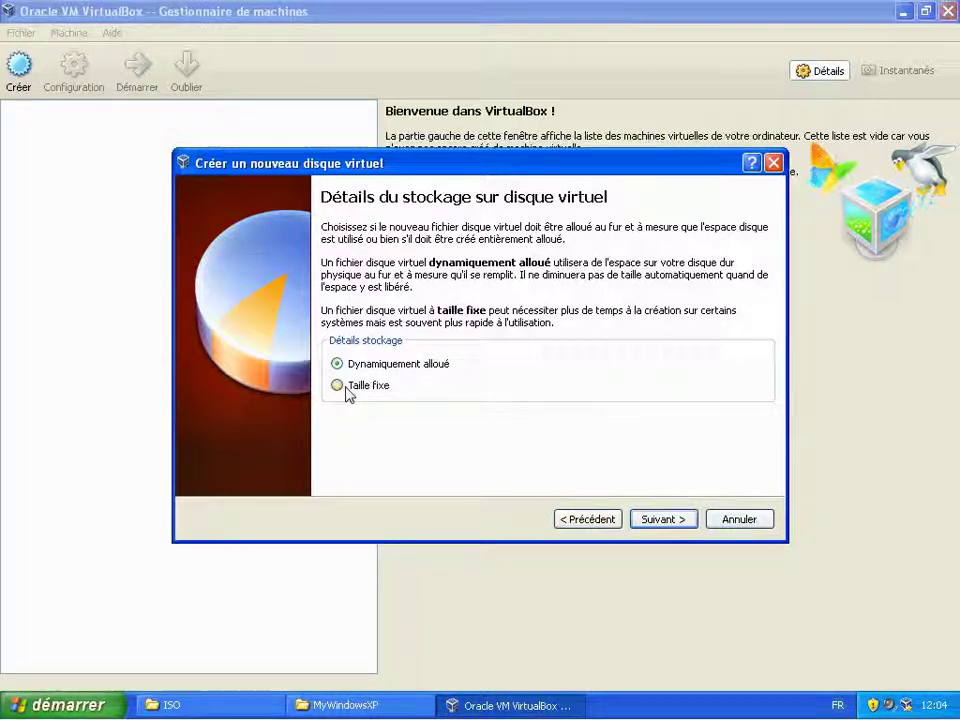
{"action": "left_click", "coordinate": [340, 705]}
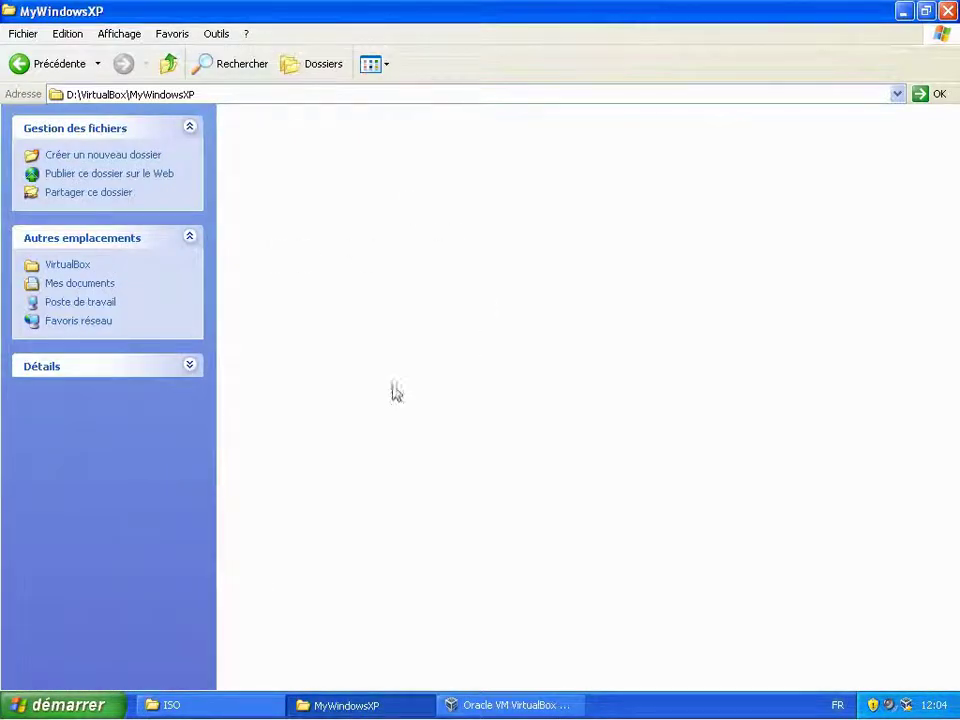
{"action": "left_click", "coordinate": [510, 706]}
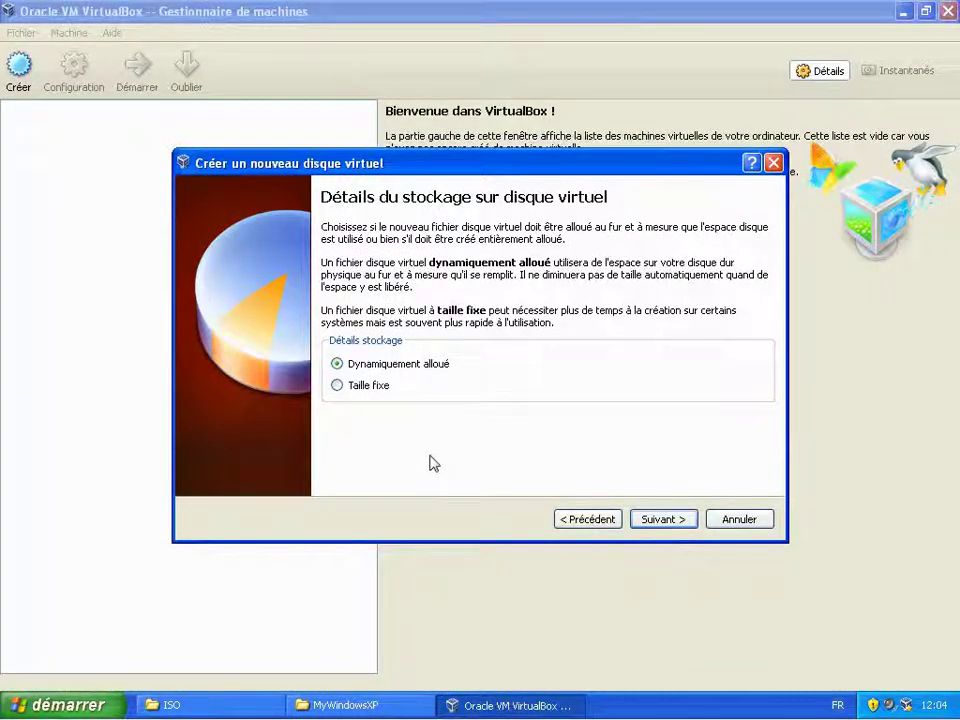
{"action": "left_click", "coordinate": [343, 706]}
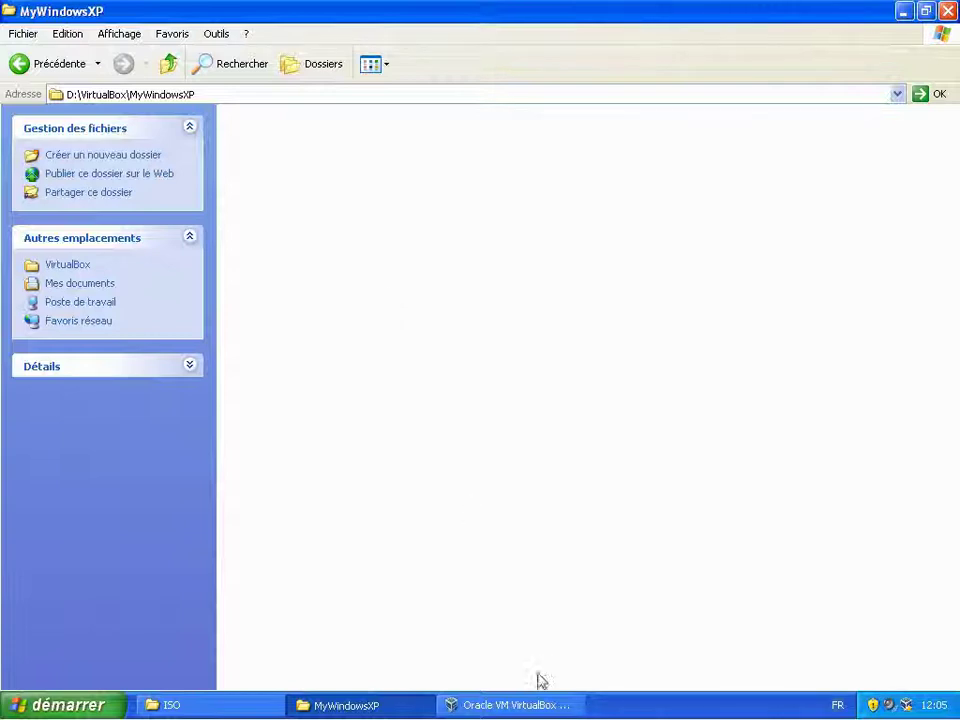
{"action": "left_click", "coordinate": [527, 707]}
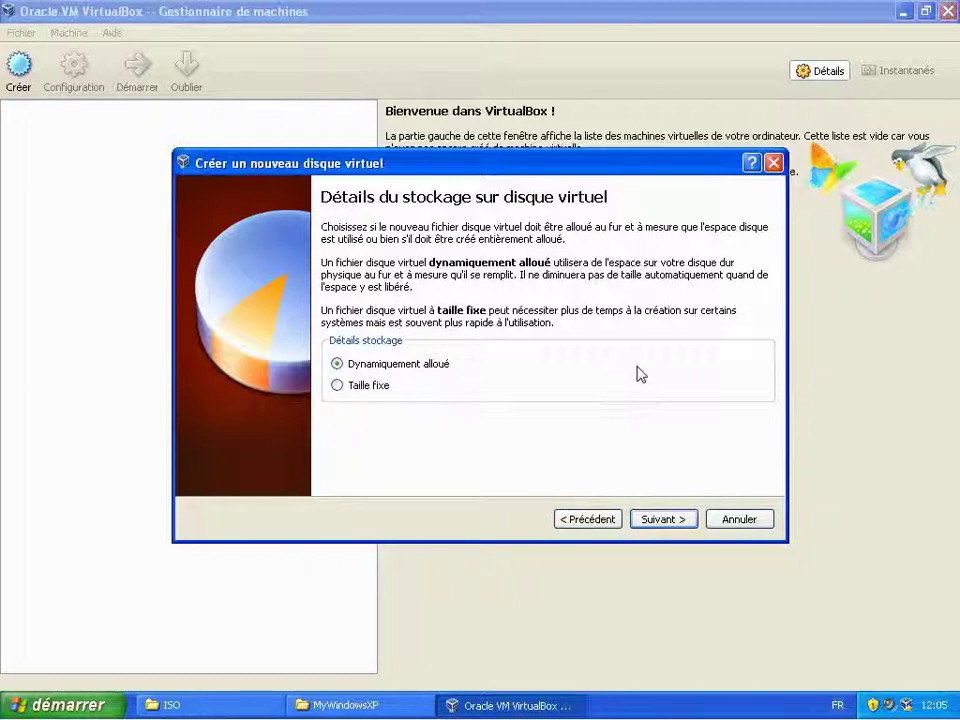
{"action": "left_click", "coordinate": [663, 521]}
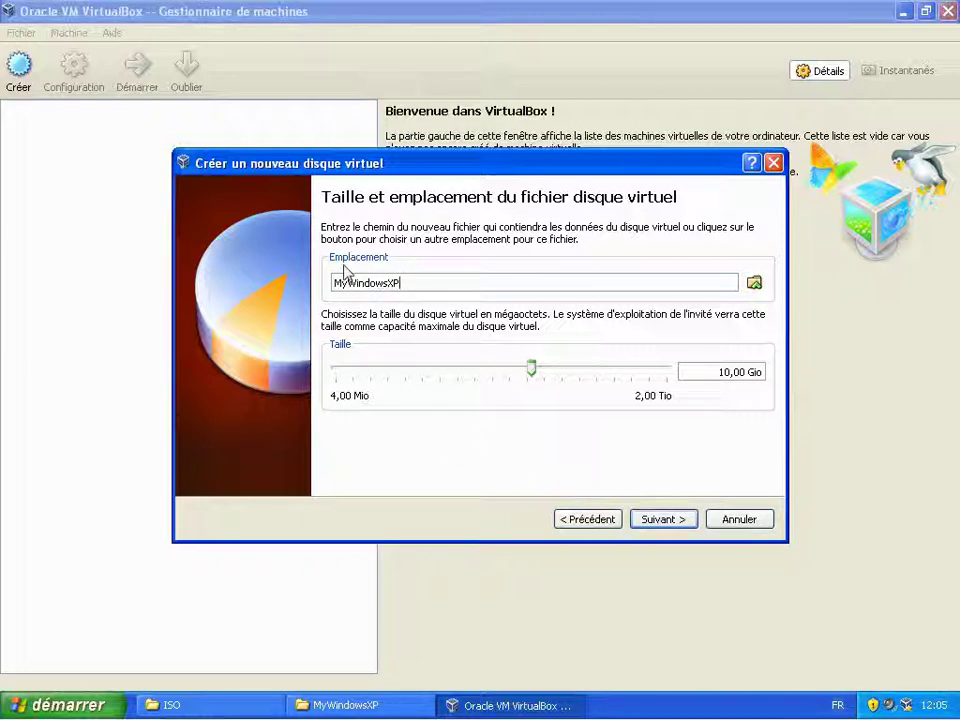
Set the virtual disk file's location to D:\VirtualBox\MyWindowsXP\MyWindowsXP.vdi
{"action": "left_click", "coordinate": [754, 284]}
{"action": "left_click_drag", "start_coordinate": [575, 198], "coordinate": [650, 312]}
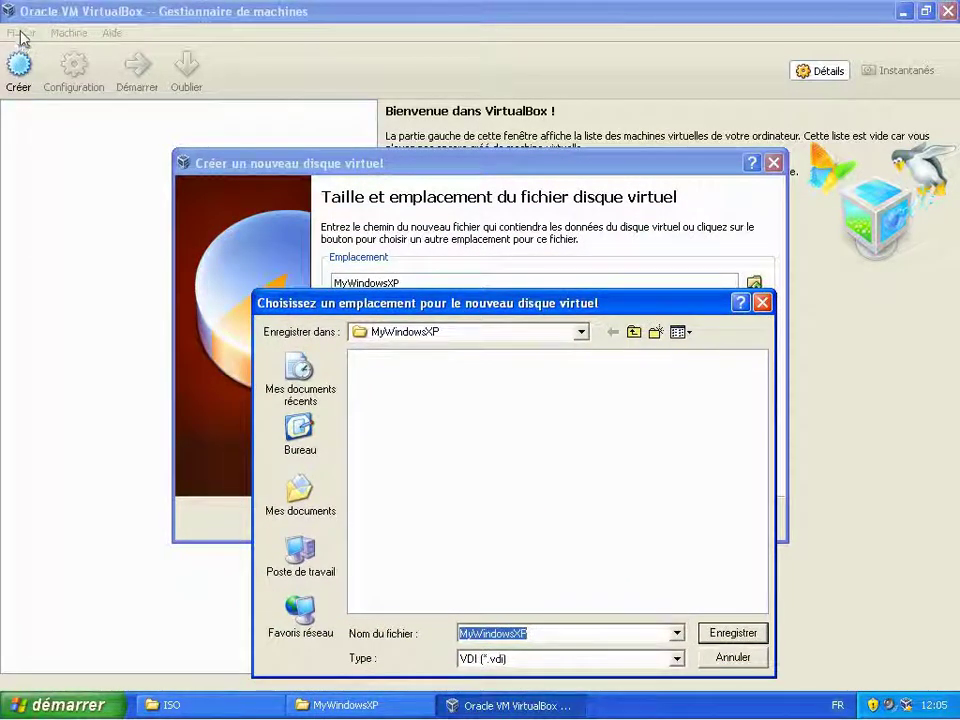
{"action": "left_click_drag", "start_coordinate": [488, 308], "coordinate": [462, 217]}
{"action": "left_click", "coordinate": [555, 242]}
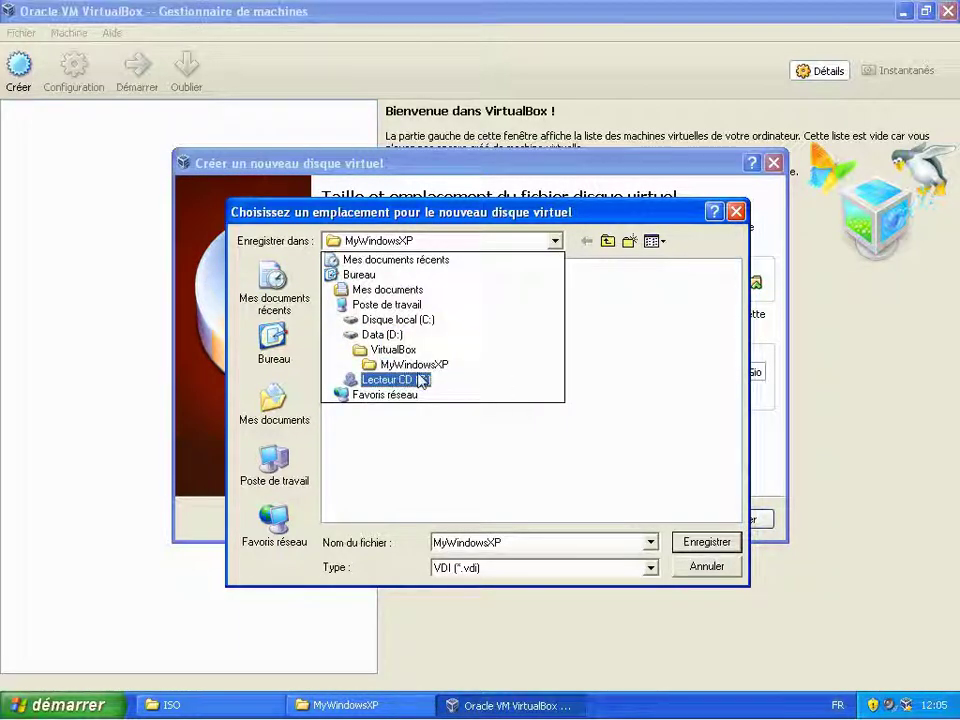
{"action": "left_click", "coordinate": [657, 220]}
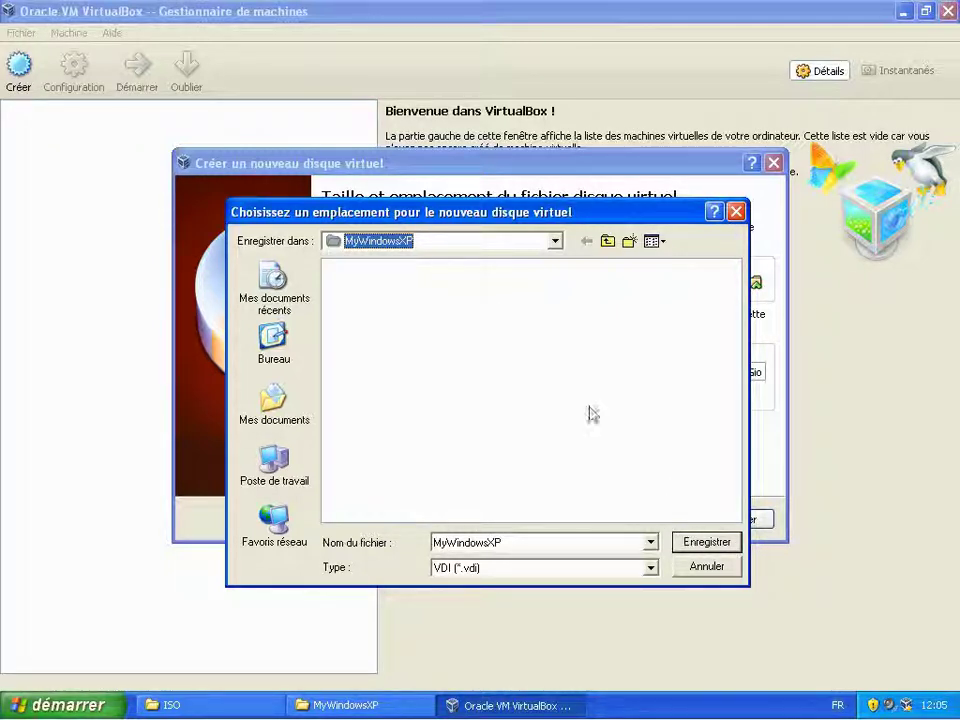
{"action": "left_click", "coordinate": [554, 241]}
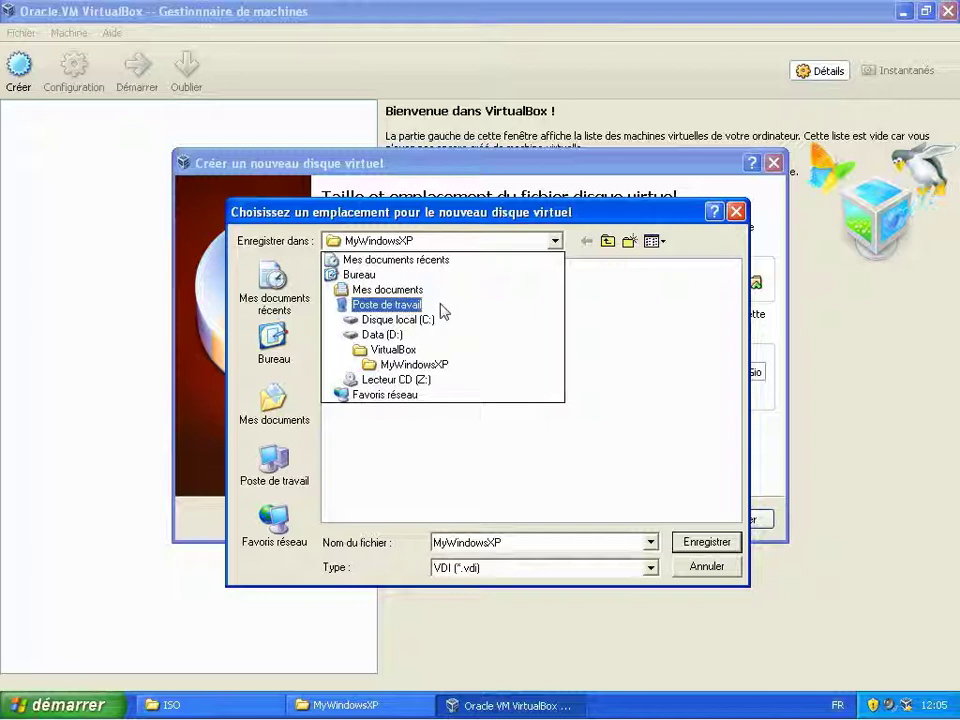
{"action": "left_click", "coordinate": [554, 241]}
{"action": "left_click", "coordinate": [697, 543]}
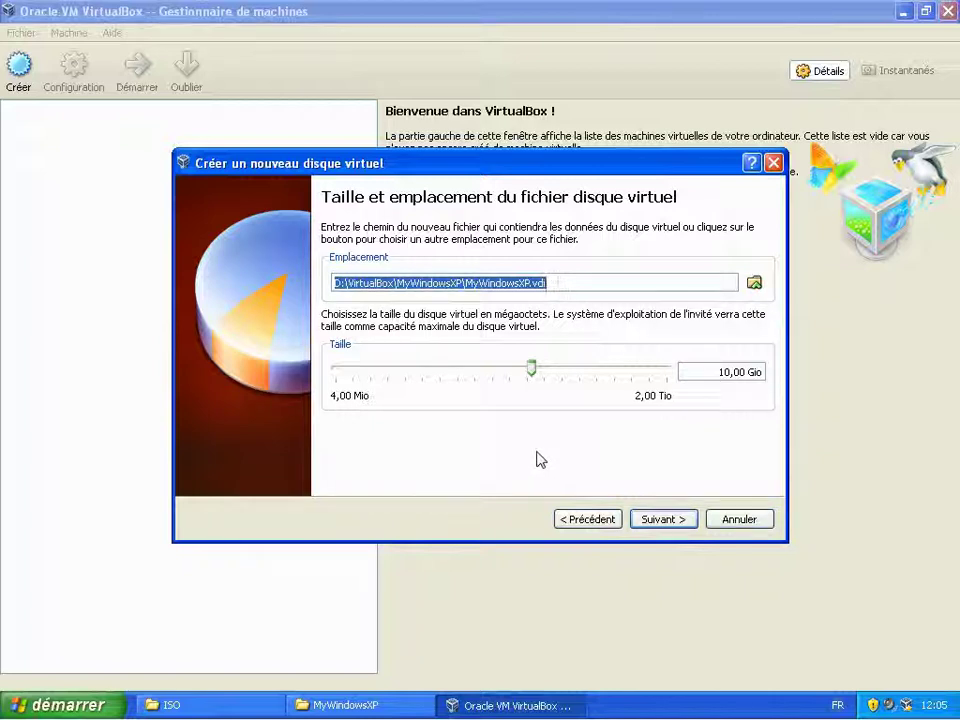
Set the virtual disk's size to 40,00 Gio
{"action": "left_click", "coordinate": [692, 377]}
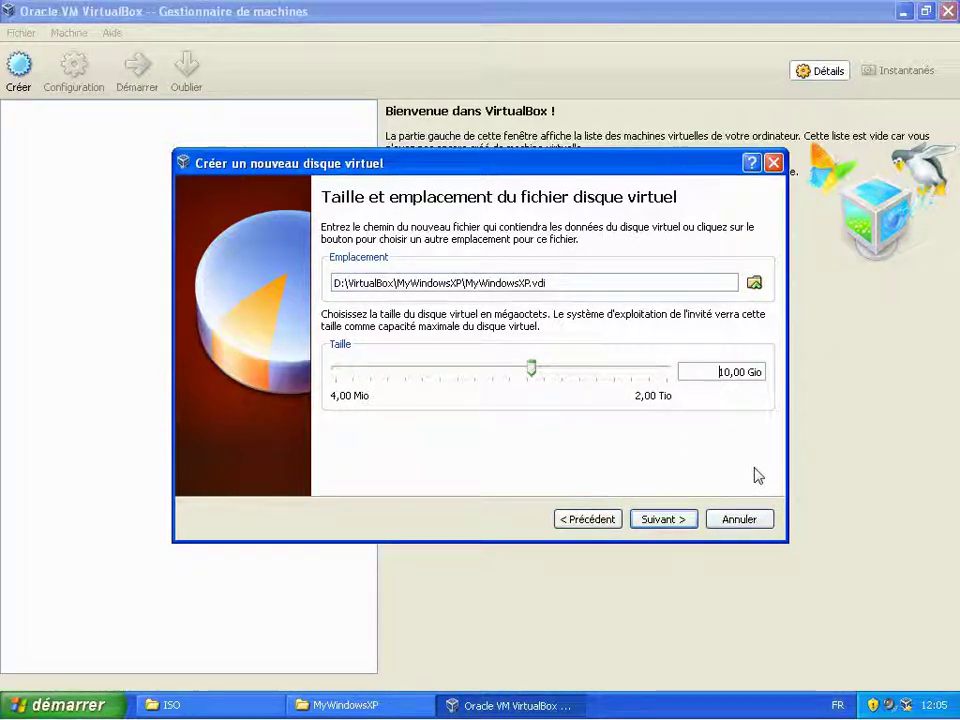
{"action": "key", "text": "Delete"}
{"action": "key", "text": "Delete"}
{"action": "key", "text": "Delete"}
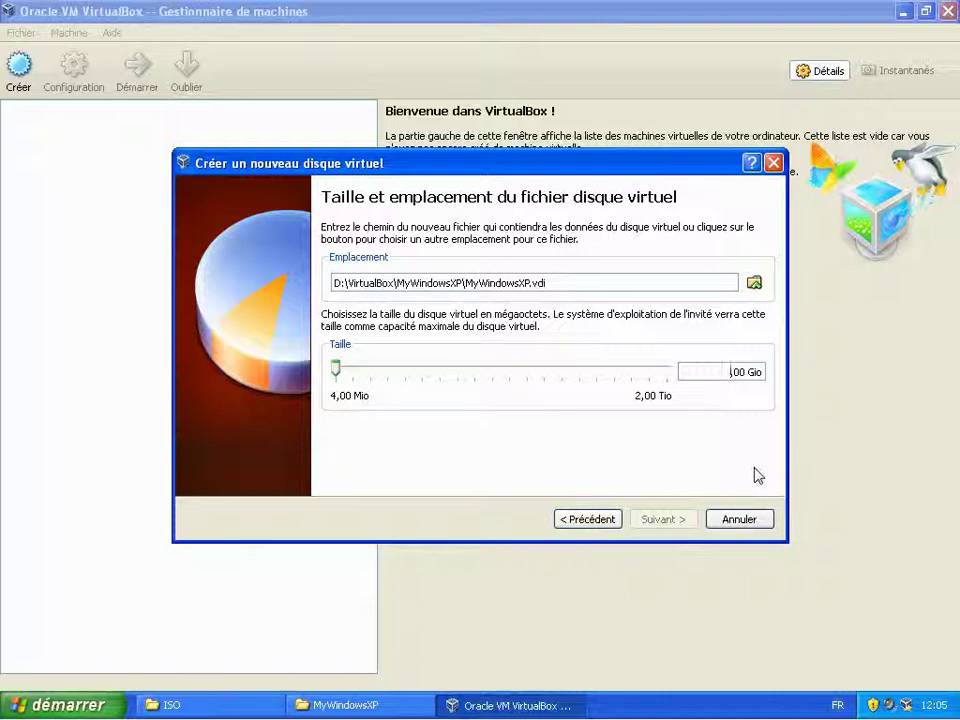
{"action": "type", "text": "40"}
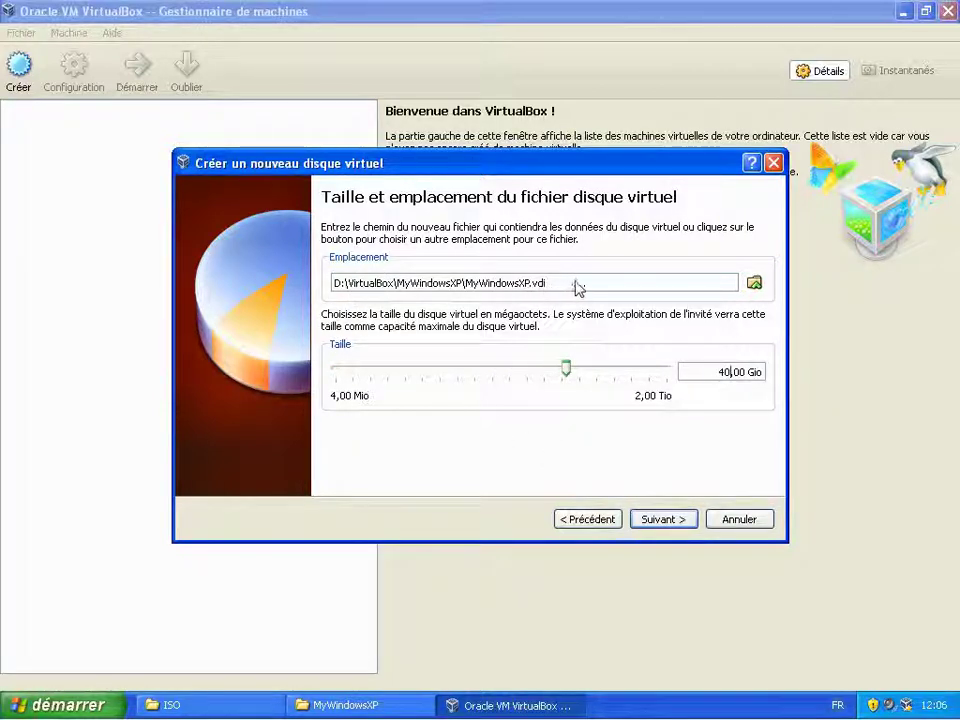
Accept the disk settings and create both the virtual disk and the MyWindowsXP virtual machine
{"action": "left_click", "coordinate": [658, 521]}
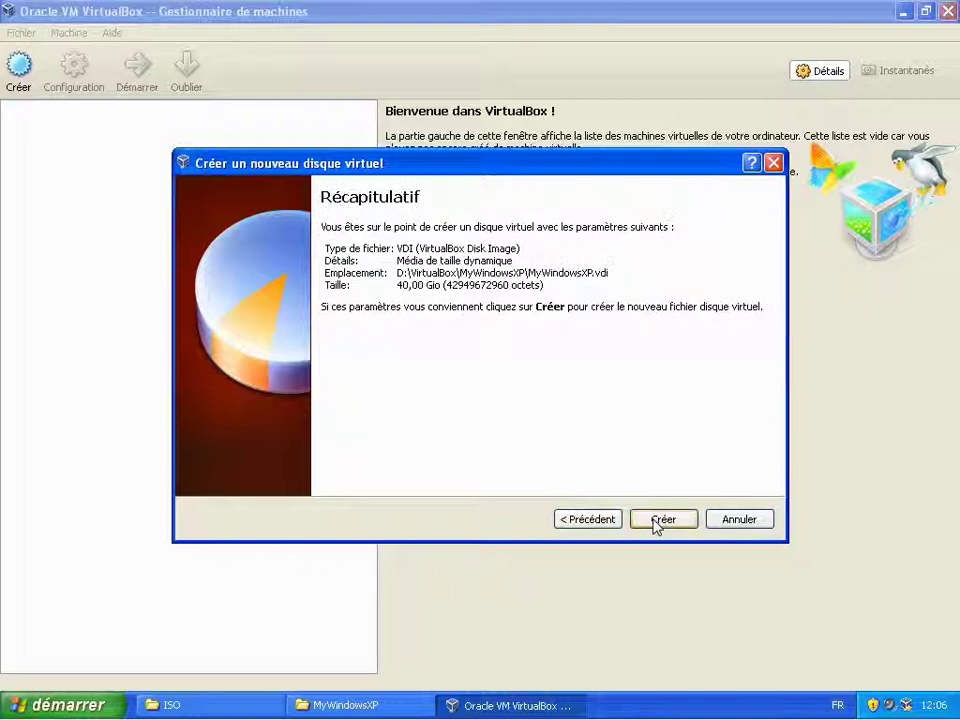
{"action": "left_click", "coordinate": [656, 522]}
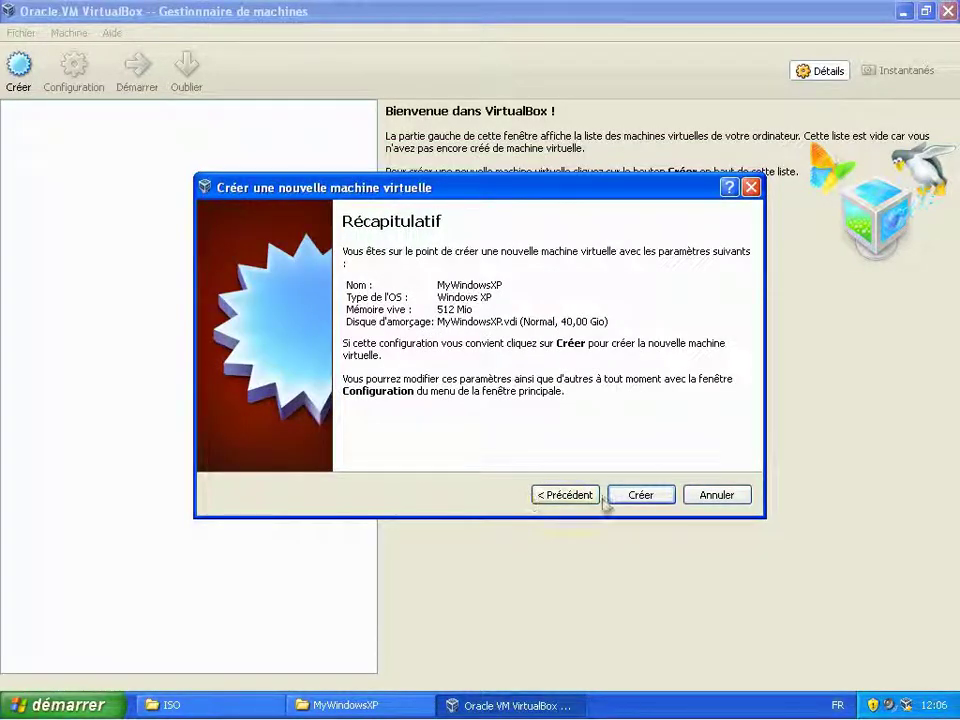
{"action": "left_click", "coordinate": [630, 502]}
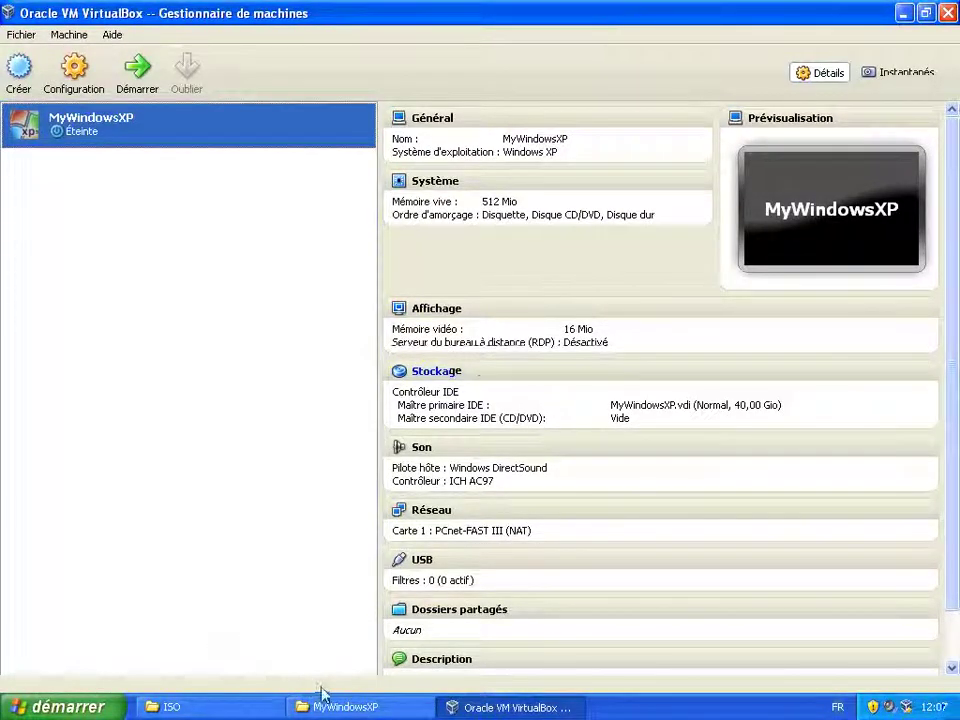
Switch to the MyWindowsXP folder in Windows Explorer, list its files in Détails view and widen the Nom column
{"action": "left_click", "coordinate": [345, 710]}
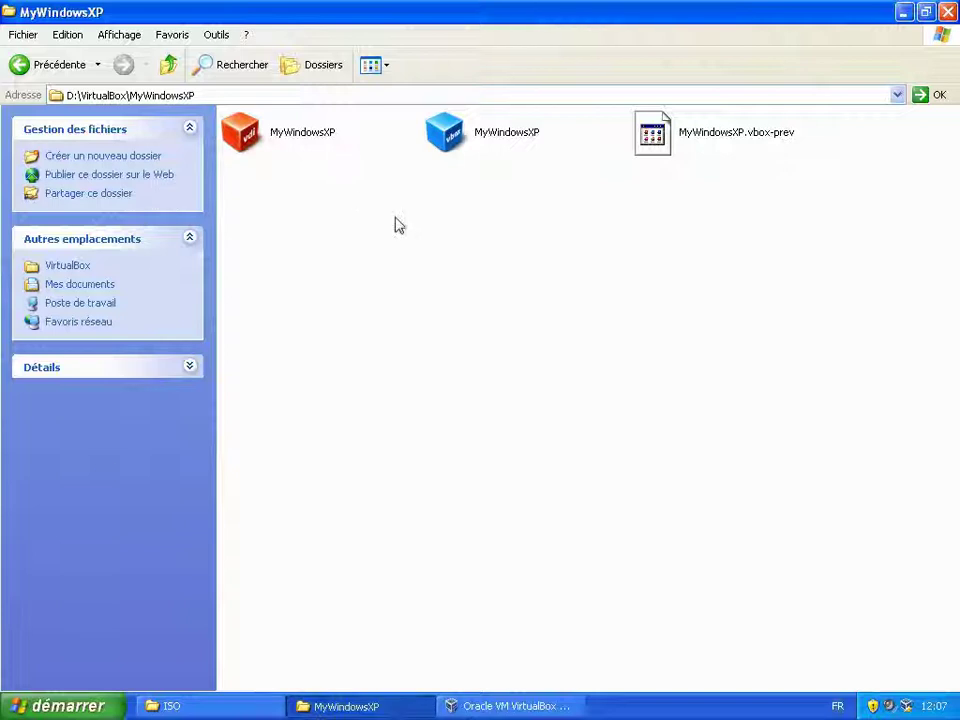
{"action": "left_click", "coordinate": [373, 64]}
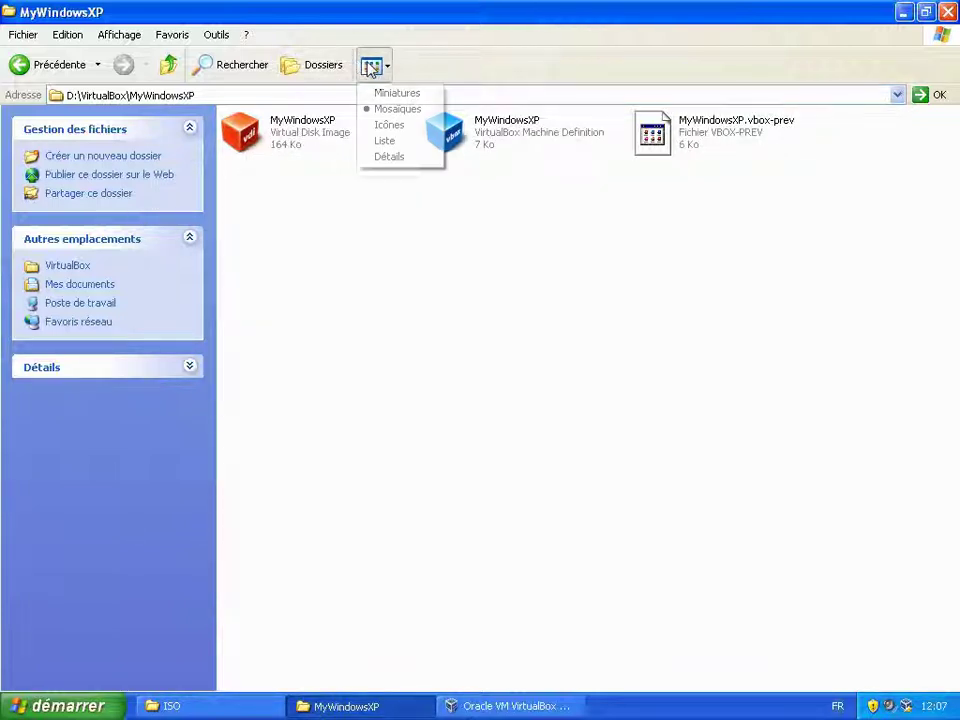
{"action": "left_click", "coordinate": [400, 157]}
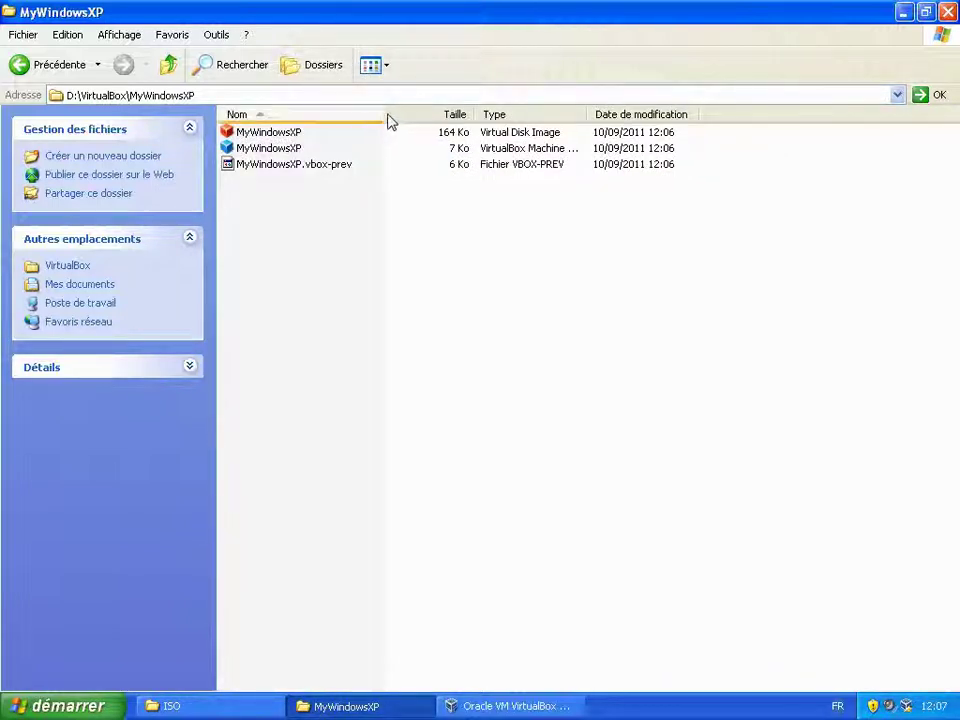
{"action": "left_click_drag", "start_coordinate": [387, 116], "coordinate": [406, 116]}
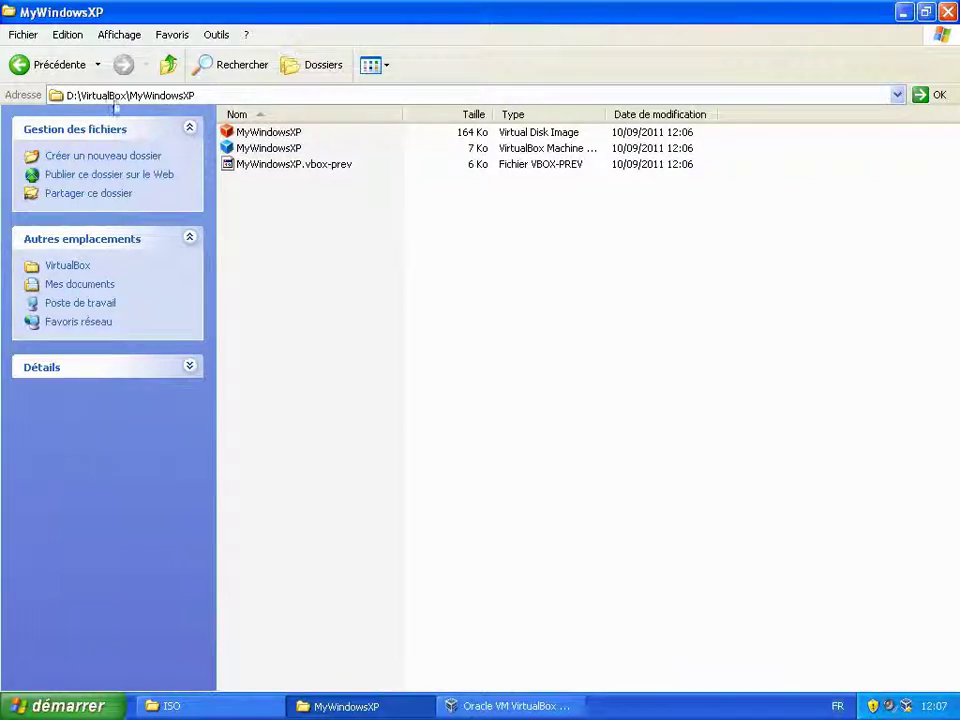
Retrace the path from Poste de travail through D:\VirtualBox to MyWindowsXP and examine the full types of its files
{"action": "left_click", "coordinate": [168, 64]}
{"action": "left_click", "coordinate": [168, 64]}
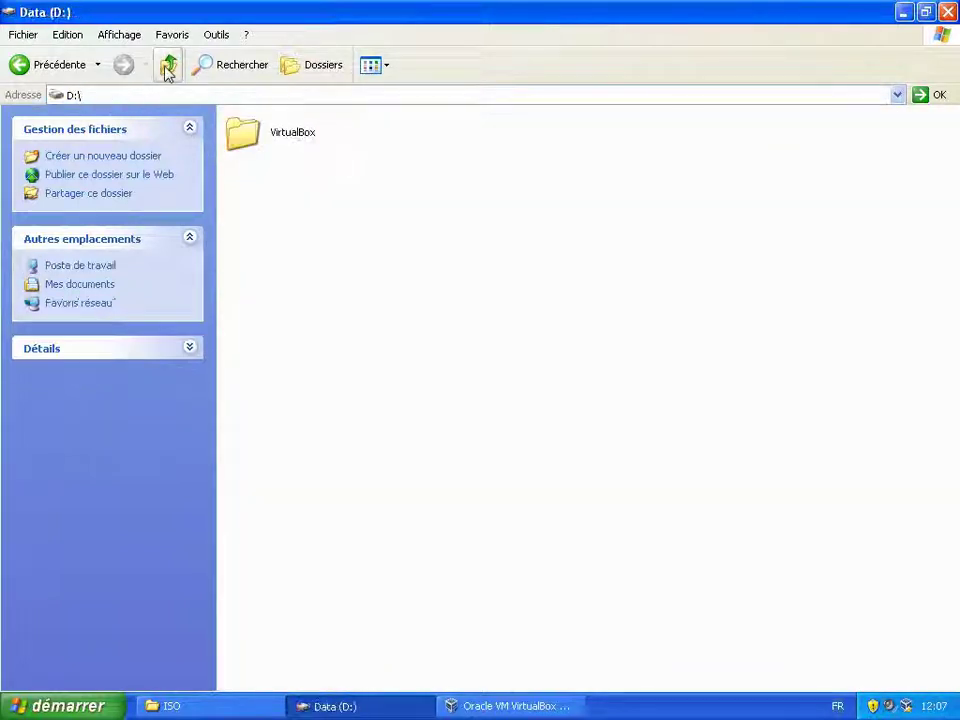
{"action": "left_click", "coordinate": [168, 64]}
{"action": "double_click", "coordinate": [262, 178]}
{"action": "double_click", "coordinate": [258, 140]}
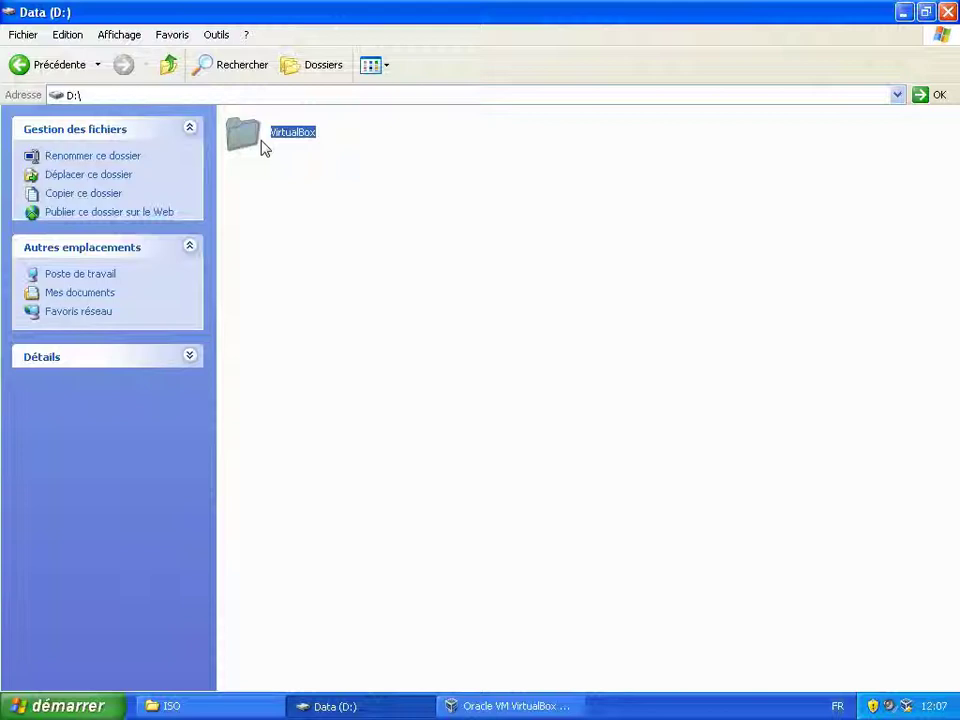
{"action": "double_click", "coordinate": [262, 140]}
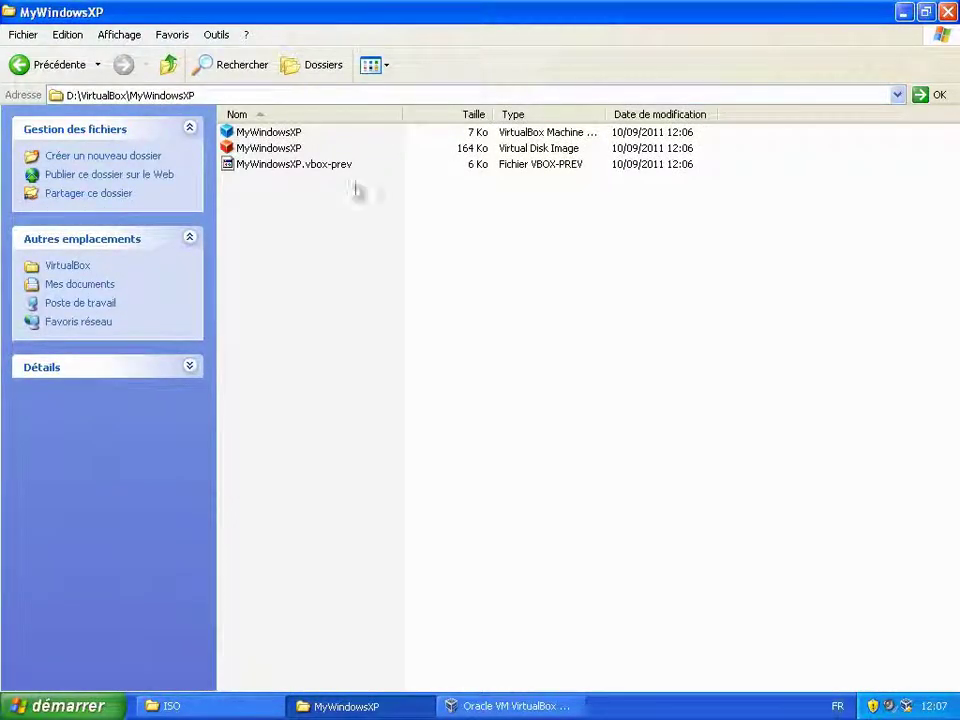
{"action": "left_click_drag", "start_coordinate": [606, 116], "coordinate": [733, 118]}
{"action": "left_click", "coordinate": [269, 150]}
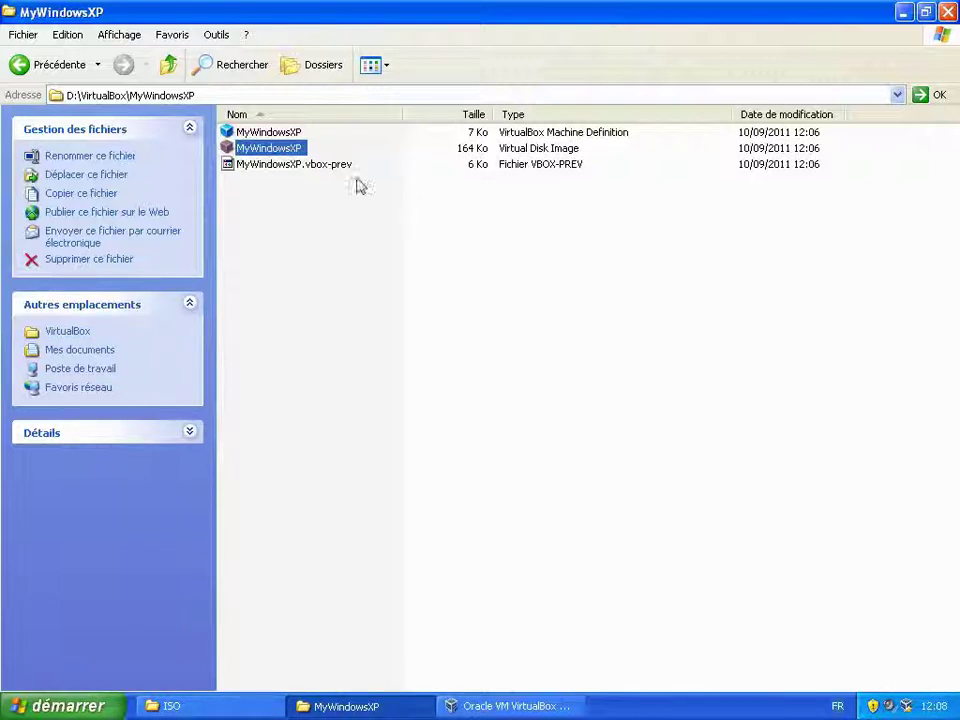
Open the MyWindowsXP virtual machine definition file in Bloc-notes, examine its XML content and close it without changes
{"action": "left_click", "coordinate": [250, 132]}
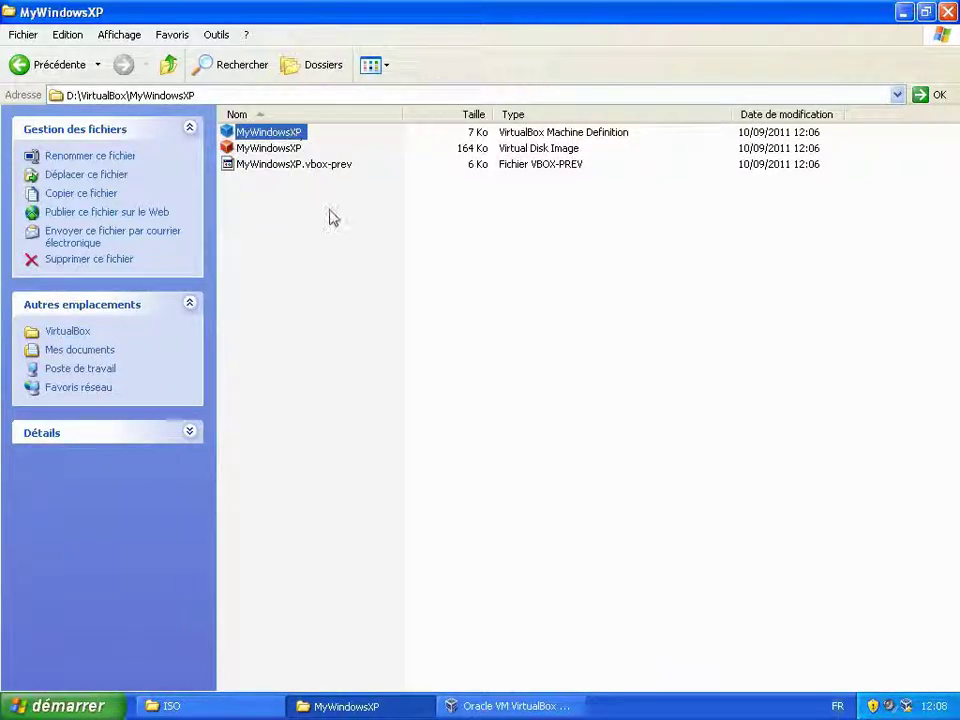
{"action": "right_click", "coordinate": [284, 139]}
{"action": "left_click", "coordinate": [341, 158]}
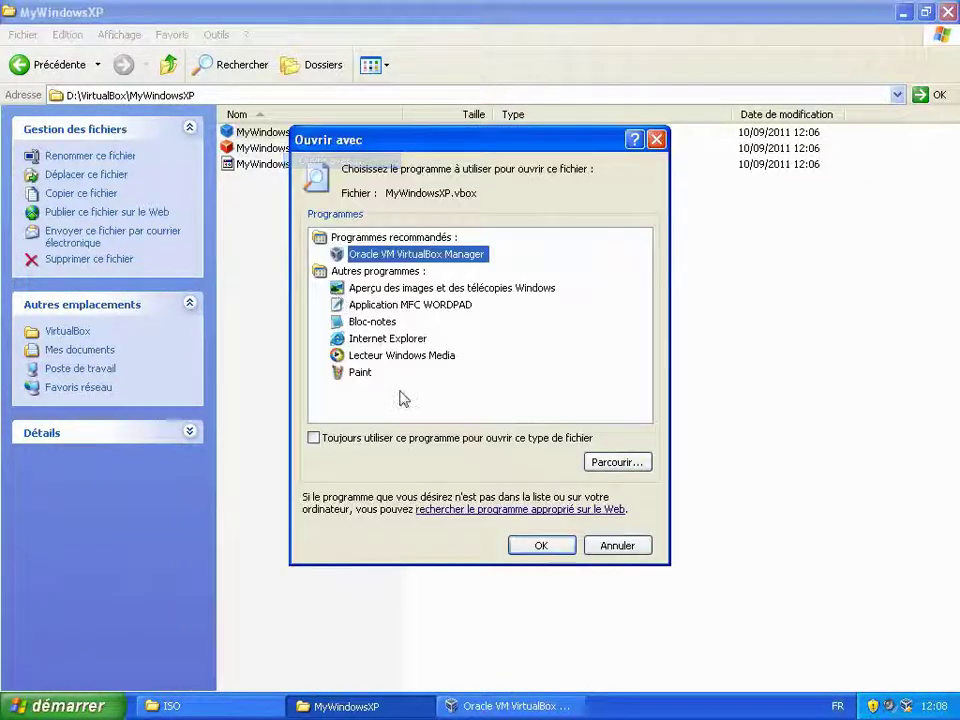
{"action": "left_click", "coordinate": [372, 321]}
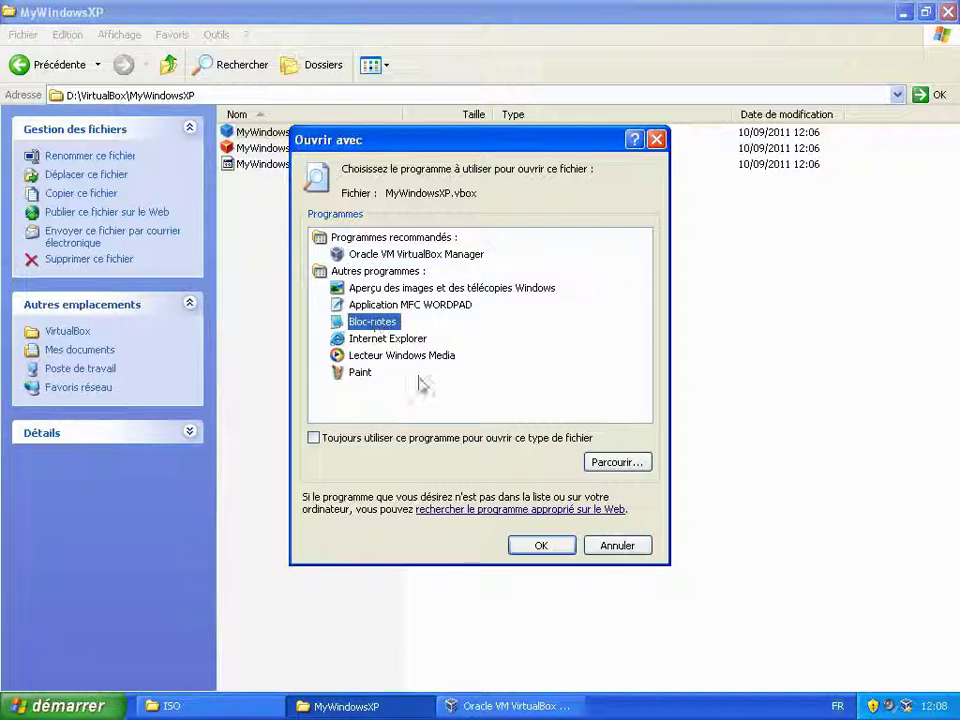
{"action": "left_click", "coordinate": [541, 546]}
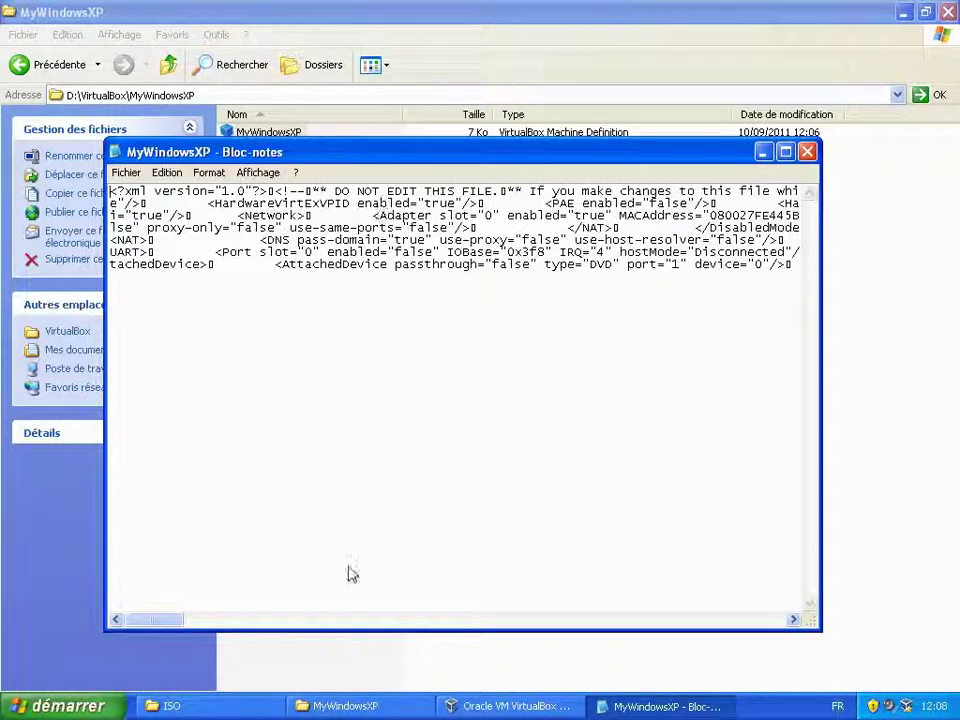
{"action": "left_click_drag", "start_coordinate": [122, 620], "coordinate": [397, 621]}
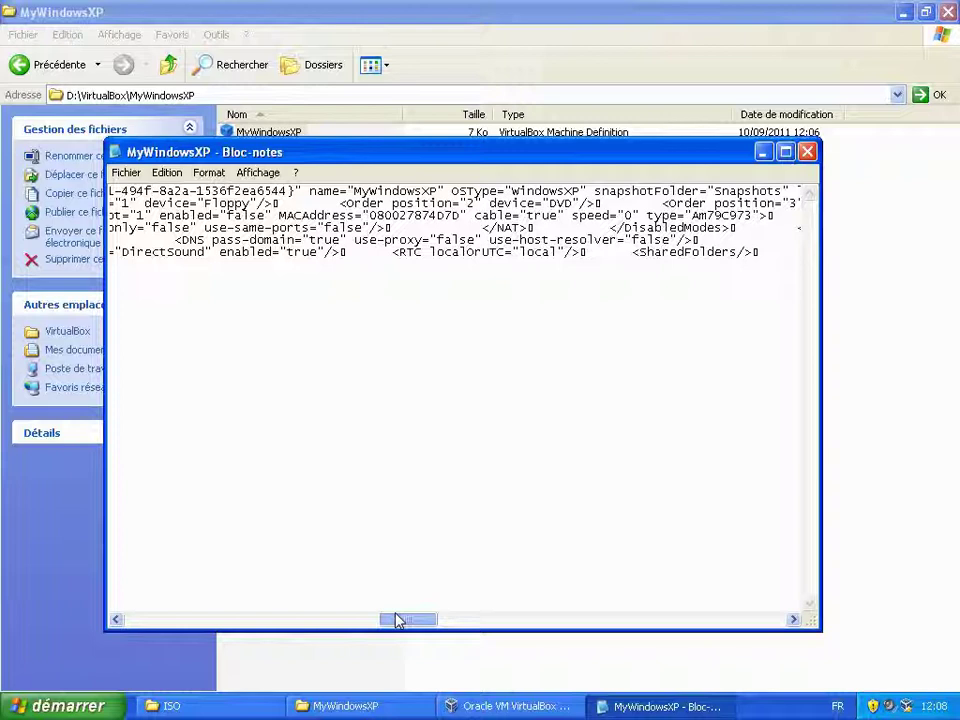
{"action": "left_click", "coordinate": [807, 152]}
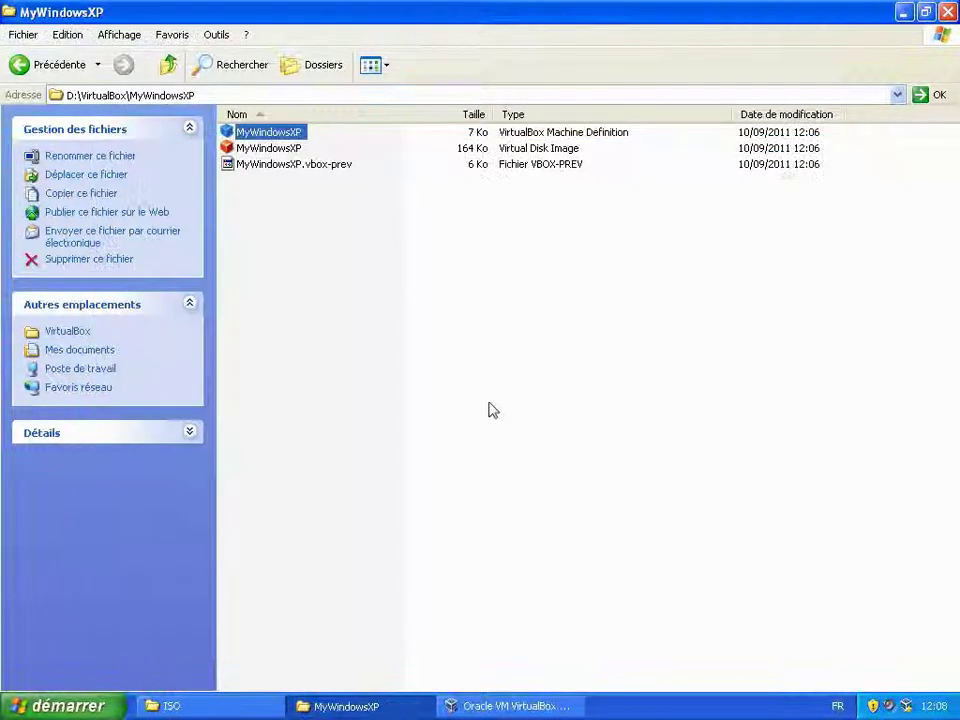
Switch back to Oracle VM VirtualBox, start the MyWindowsXP machine and dismiss the keyboard capture information with Ne plus afficher ce message enabled
{"action": "left_click", "coordinate": [336, 381]}
{"action": "left_click", "coordinate": [903, 12]}
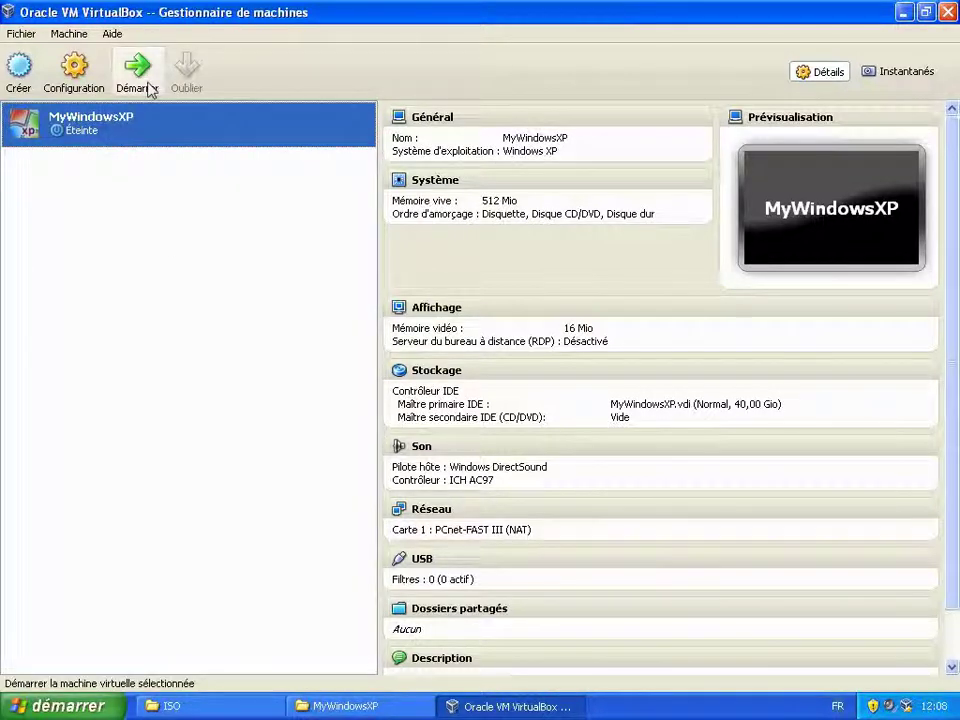
{"action": "left_click", "coordinate": [148, 88]}
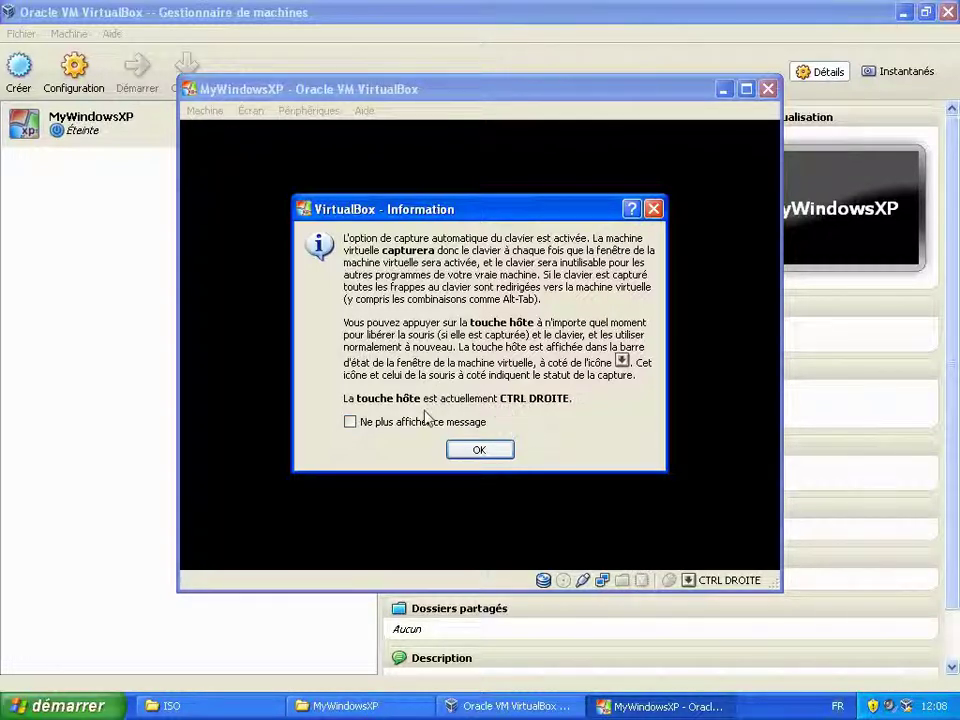
{"action": "left_click", "coordinate": [378, 424]}
{"action": "left_click", "coordinate": [476, 450]}
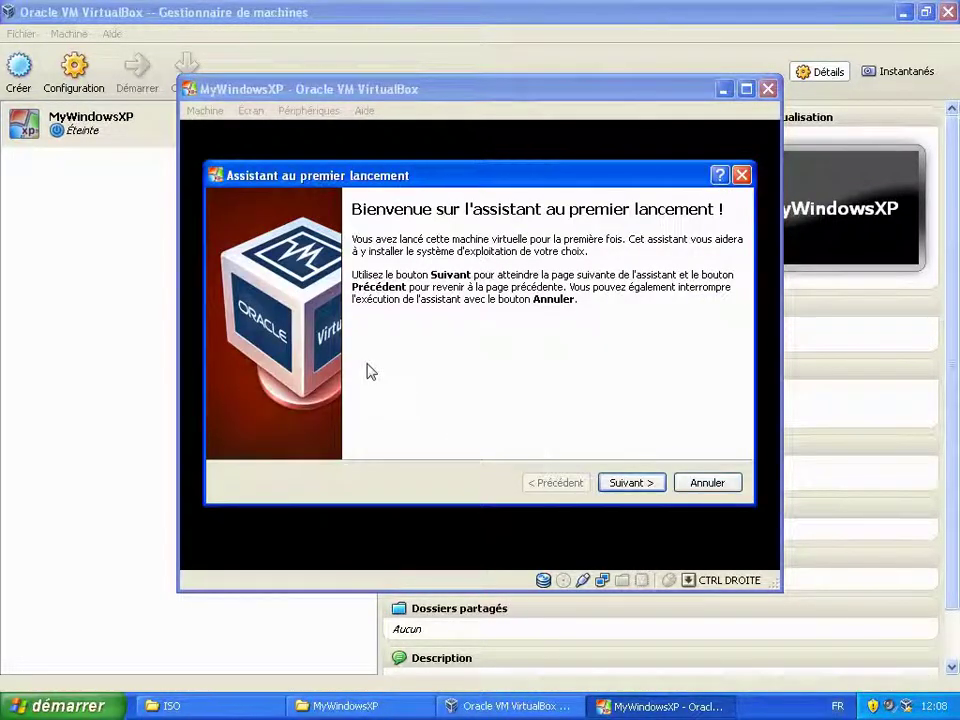
Examine the first-launch wizard's installation media sources and the RAW (*.iso *.cdr) file filter, and cancel the wizard
{"action": "left_click", "coordinate": [630, 482]}
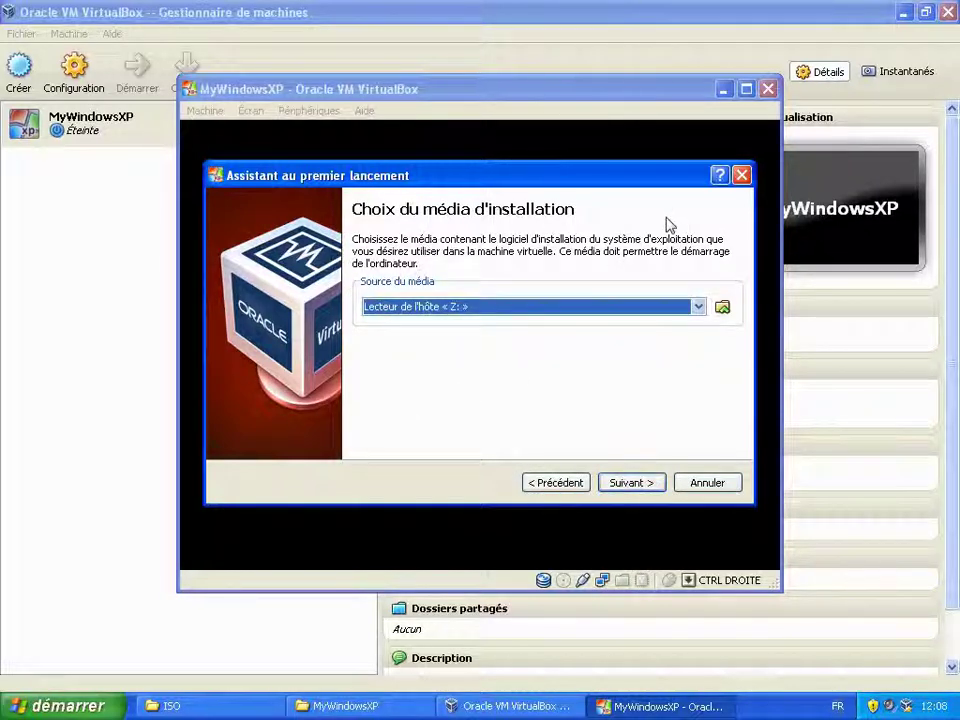
{"action": "left_click", "coordinate": [572, 310]}
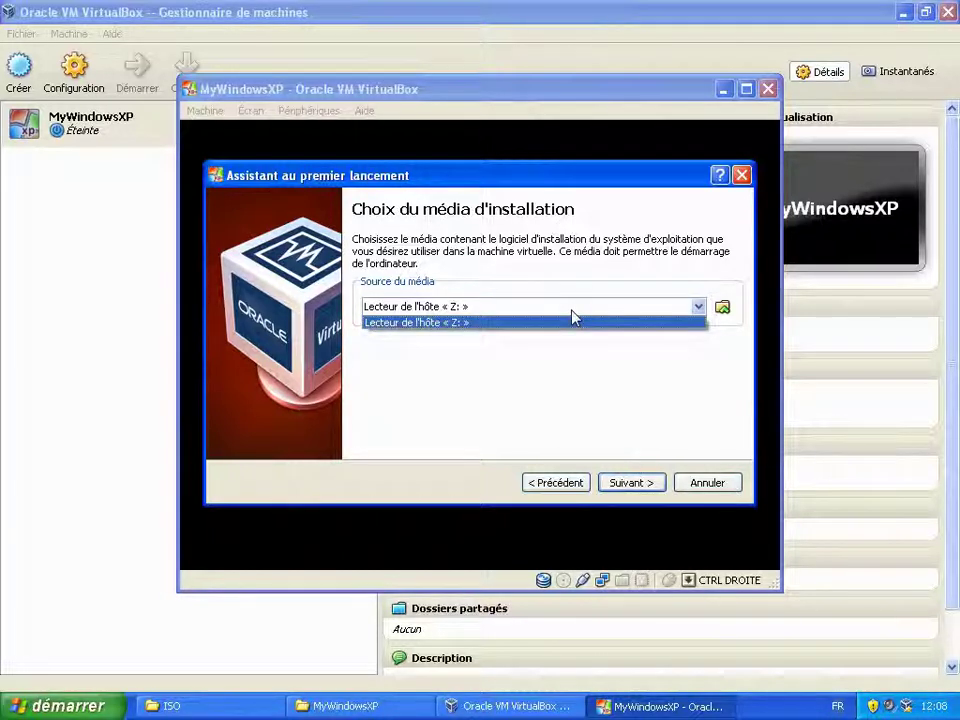
{"action": "left_click", "coordinate": [572, 310]}
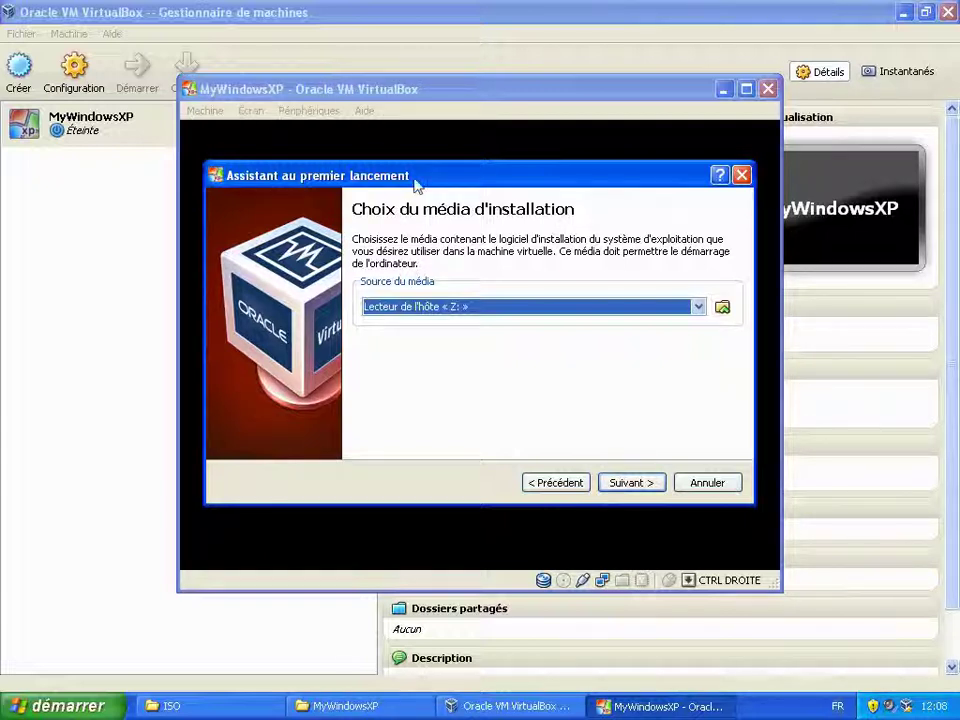
{"action": "left_click", "coordinate": [641, 311]}
{"action": "left_click", "coordinate": [698, 307]}
{"action": "left_click", "coordinate": [722, 307]}
{"action": "left_click", "coordinate": [608, 560]}
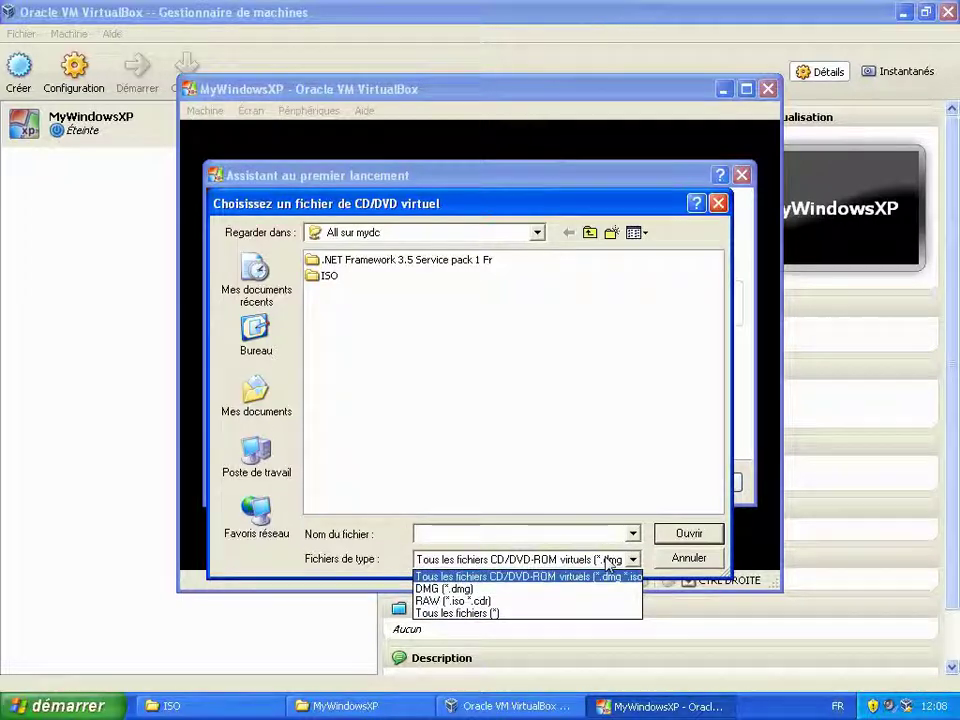
{"action": "left_click", "coordinate": [482, 601]}
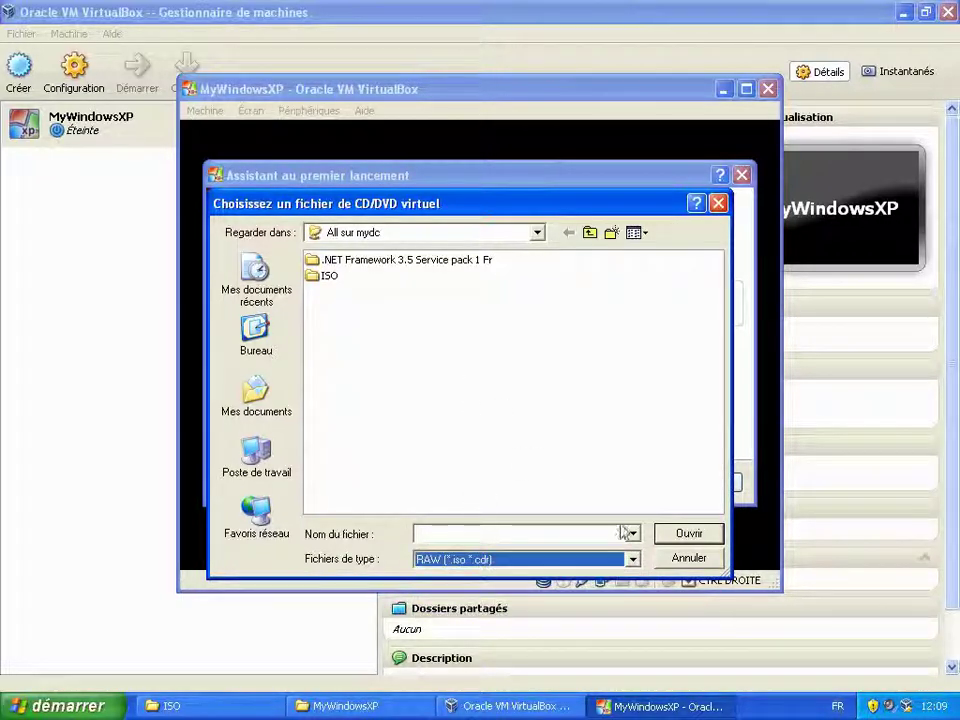
{"action": "left_click", "coordinate": [668, 560]}
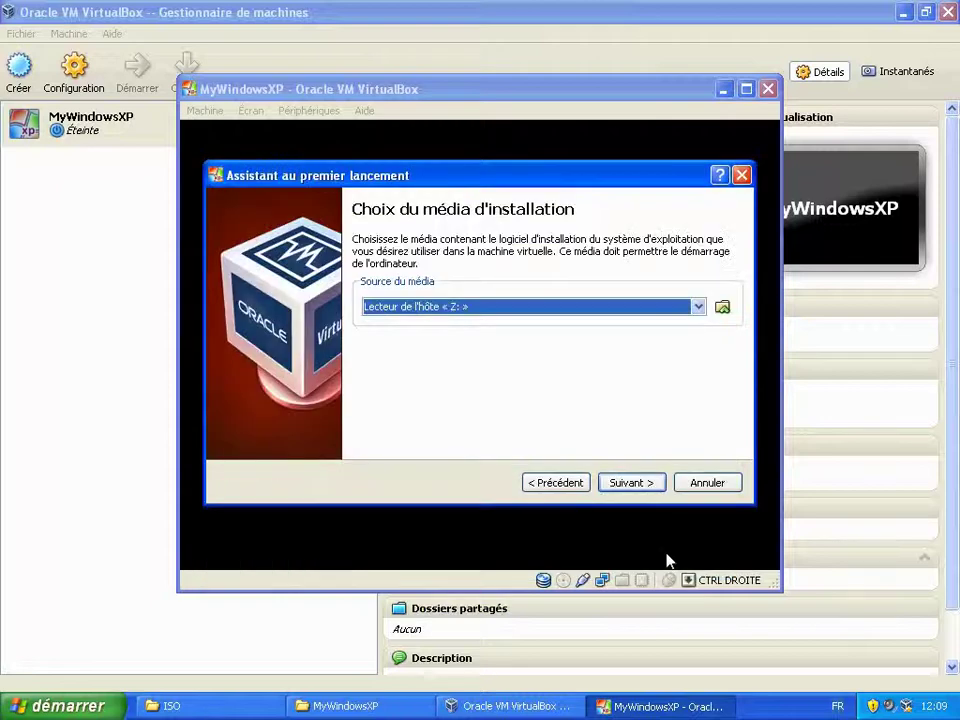
{"action": "left_click", "coordinate": [698, 489]}
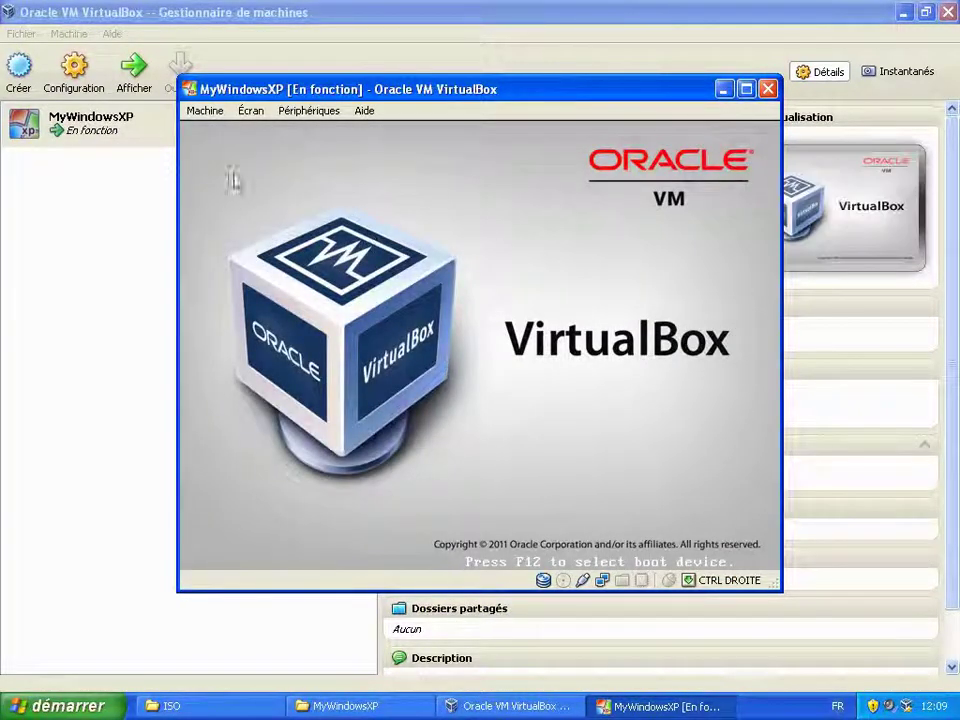
Mount XpSp2 Standard Inst Auto version simple.iso from the ISO folder in the running machine's virtual CD/DVD drive
{"action": "left_click", "coordinate": [308, 110]}
{"action": "mouse_move", "coordinate": [309, 135]}
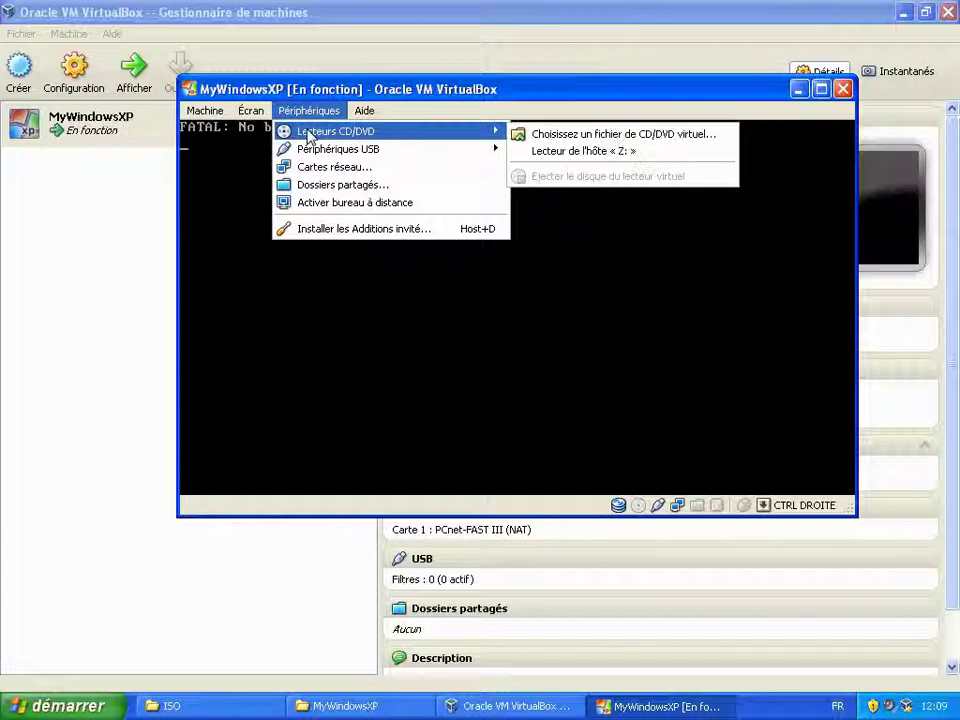
{"action": "left_click", "coordinate": [614, 141]}
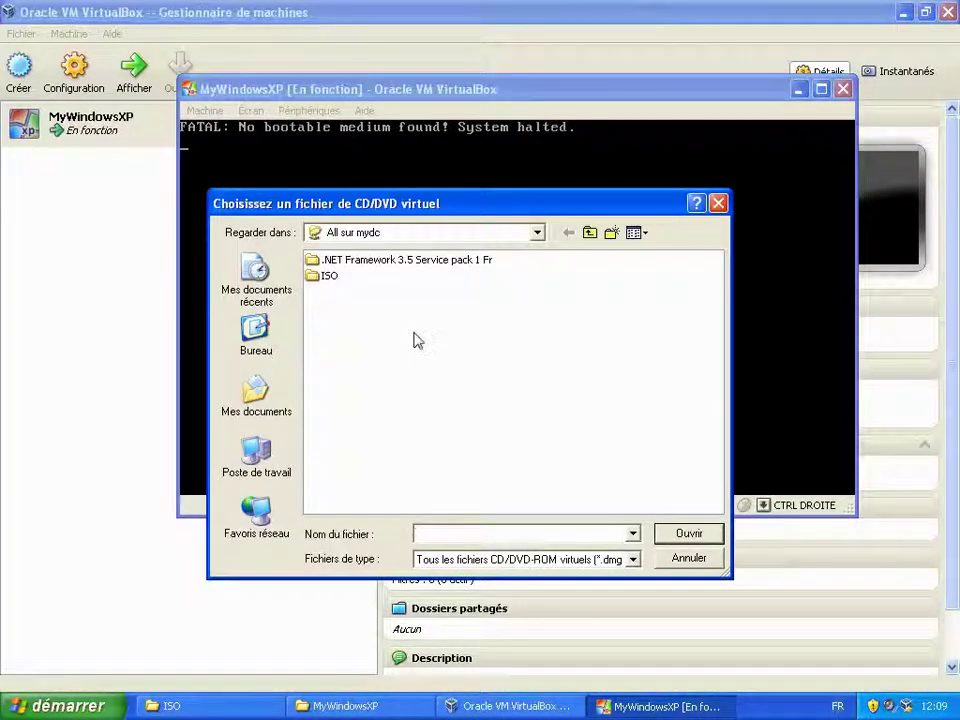
{"action": "left_click_drag", "start_coordinate": [424, 216], "coordinate": [459, 207]}
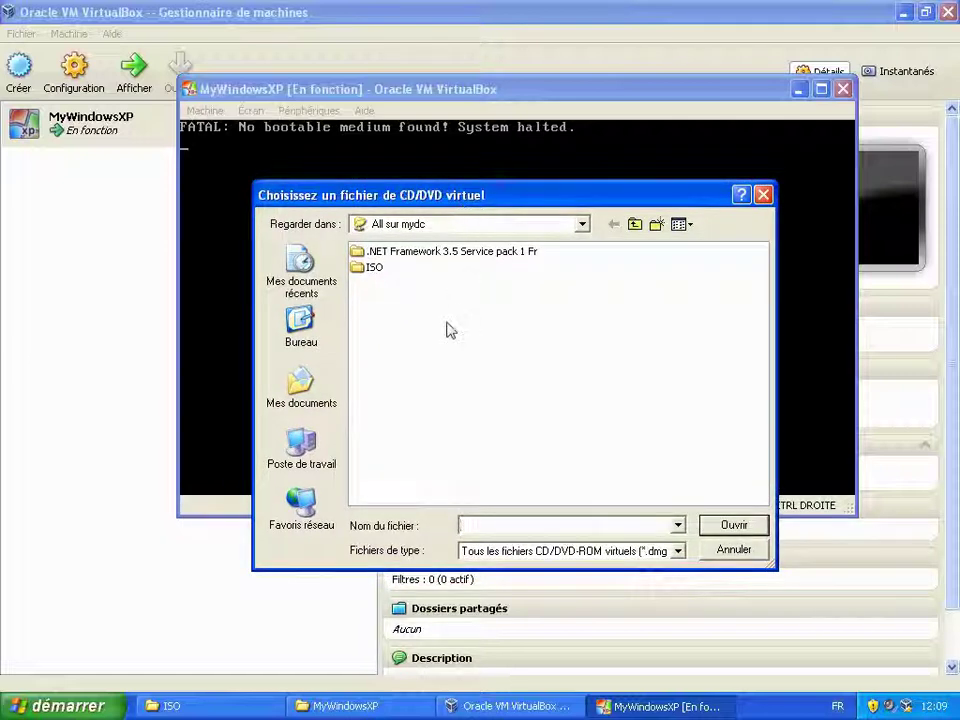
{"action": "double_click", "coordinate": [373, 268]}
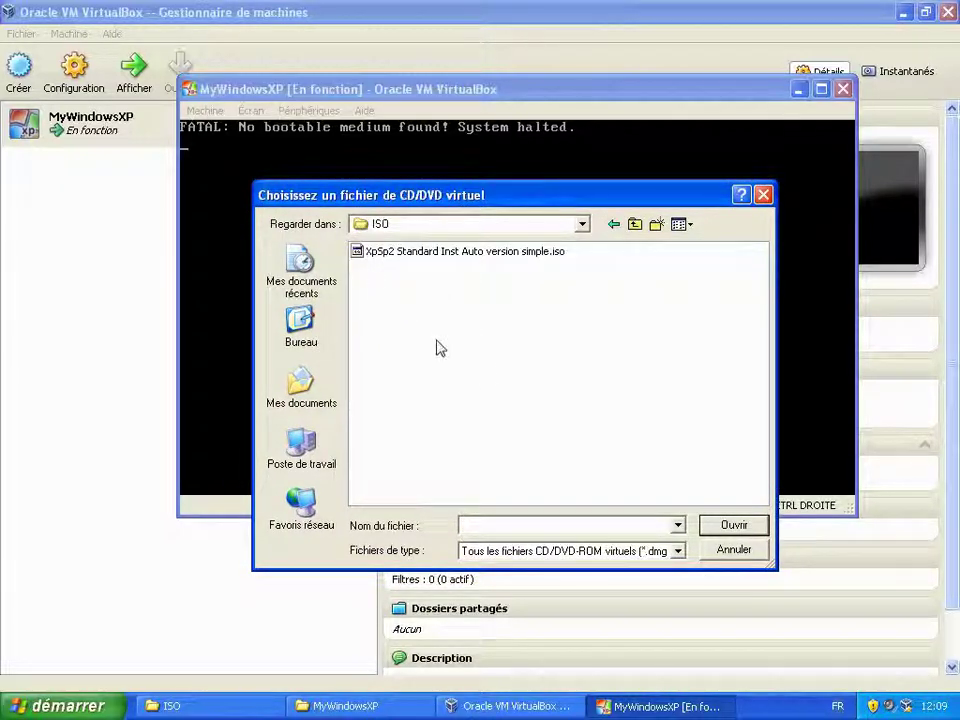
{"action": "left_click", "coordinate": [426, 262]}
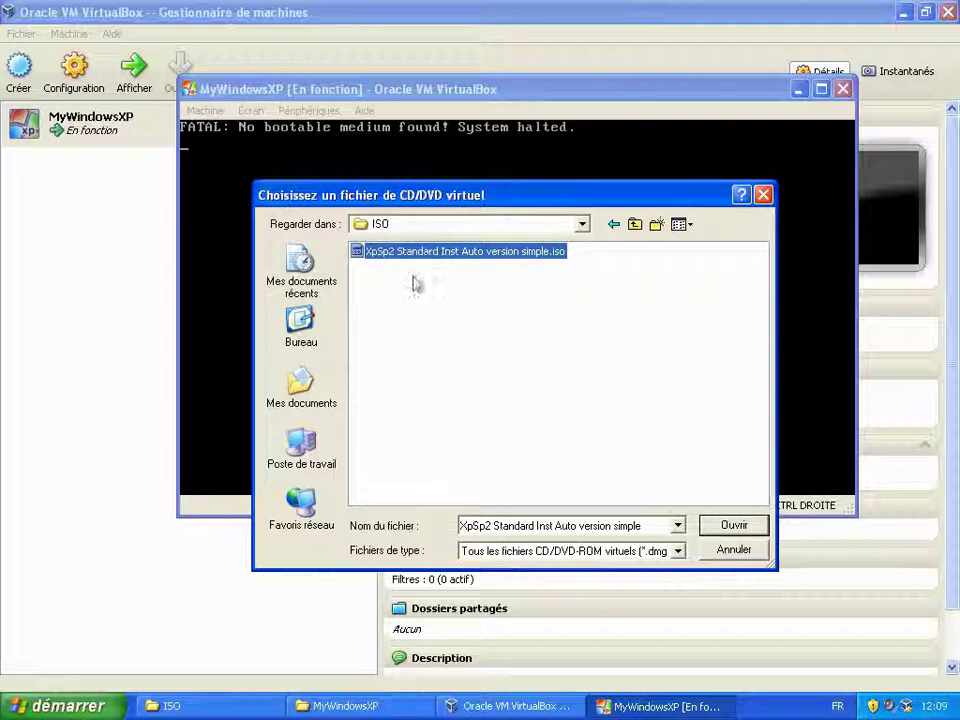
{"action": "left_click", "coordinate": [723, 527]}
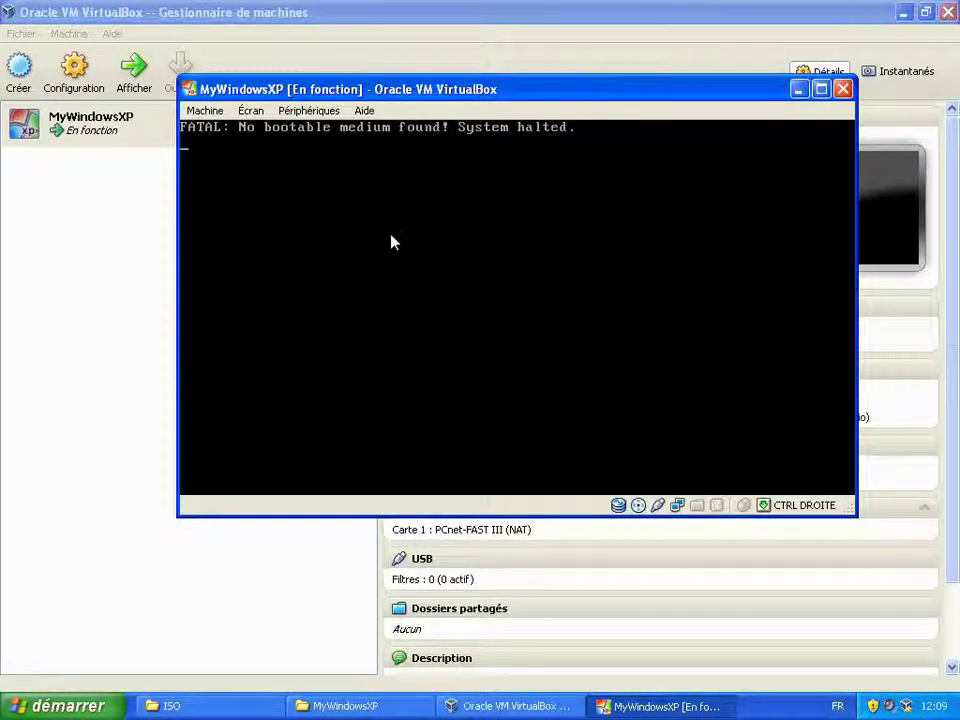
Check that the ISO is selected in the CD/DVD drive and restart MyWindowsXP to boot from it, repositioning its window
{"action": "left_click_drag", "start_coordinate": [292, 97], "coordinate": [289, 198]}
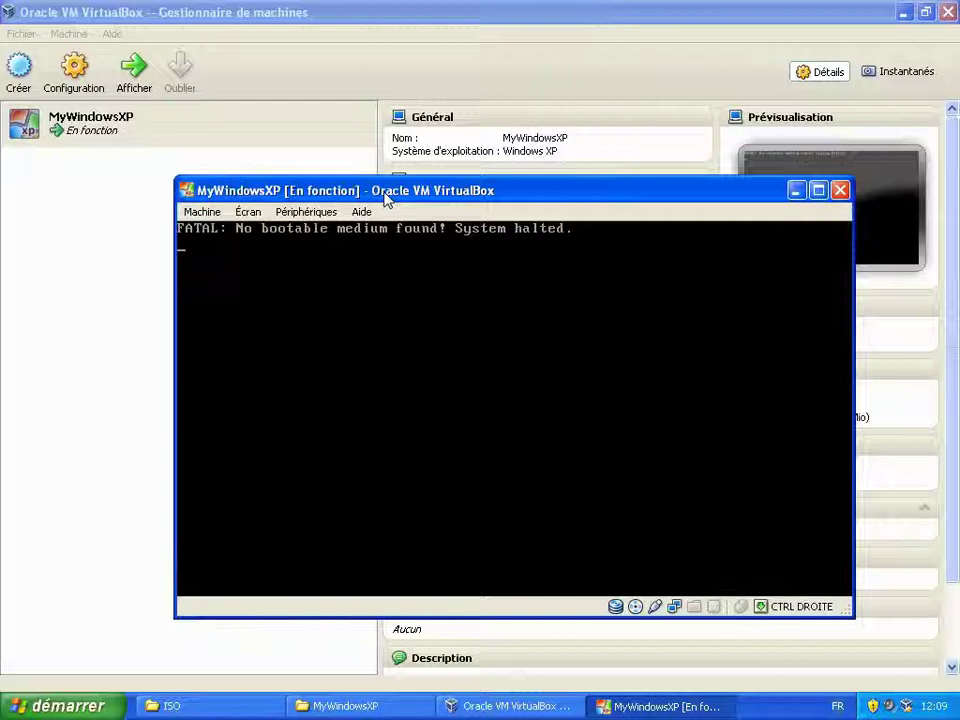
{"action": "left_click", "coordinate": [202, 211]}
{"action": "mouse_move", "coordinate": [306, 211]}
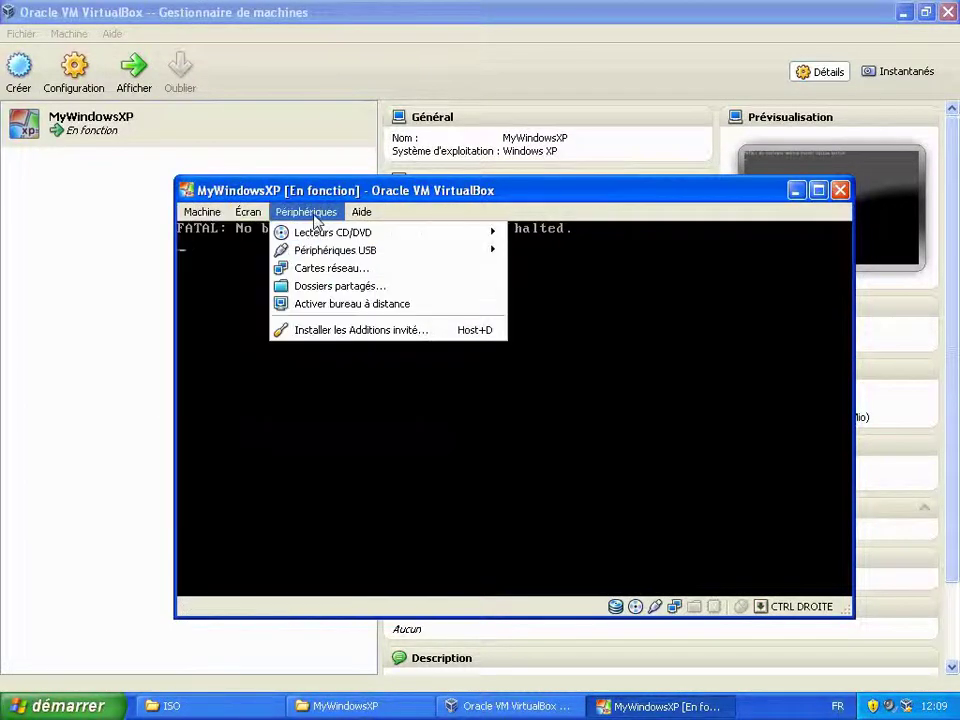
{"action": "mouse_move", "coordinate": [315, 232]}
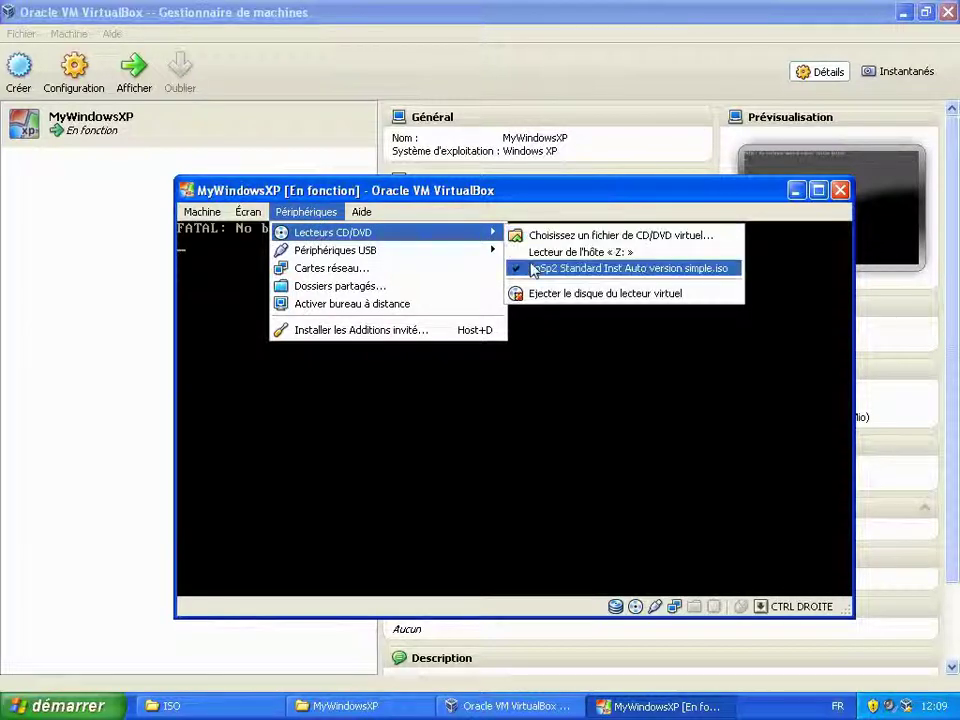
{"action": "mouse_move", "coordinate": [202, 211]}
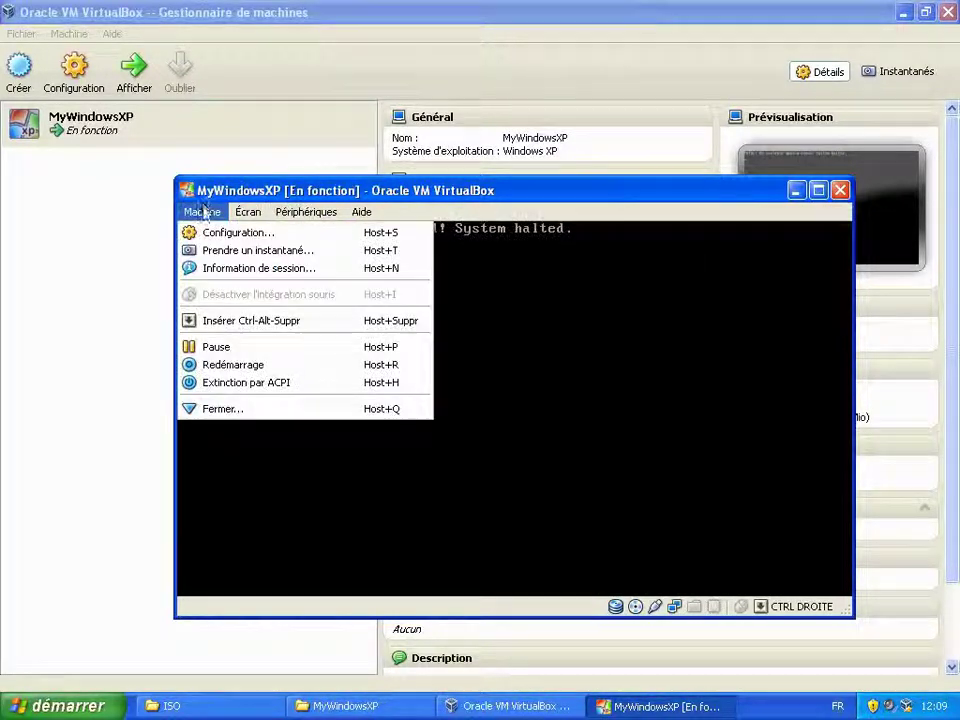
{"action": "left_click", "coordinate": [240, 366]}
{"action": "left_click", "coordinate": [455, 466]}
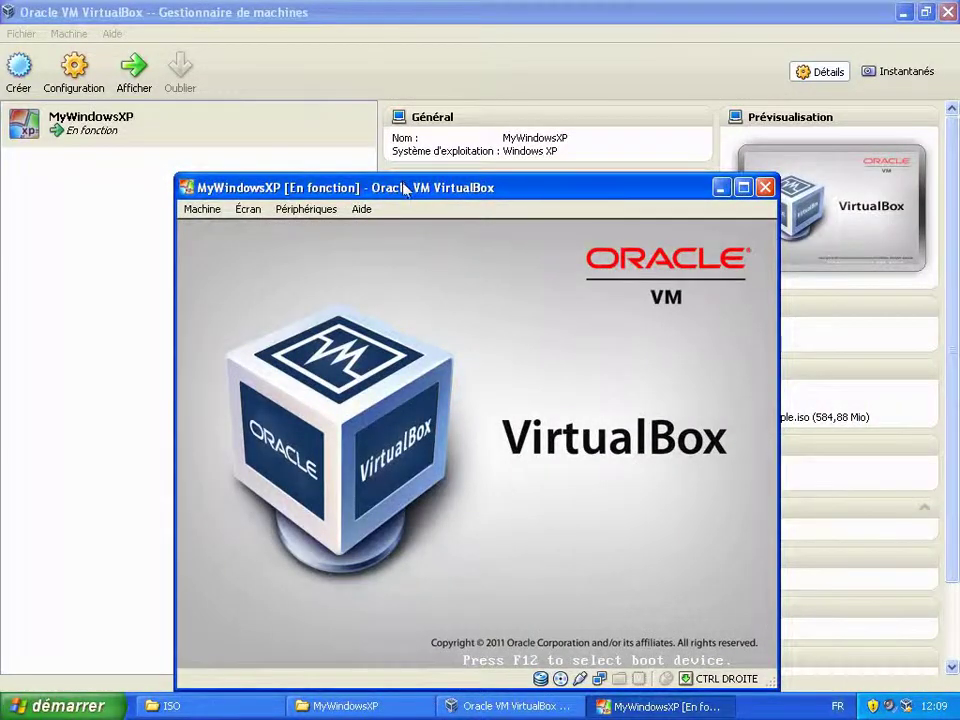
{"action": "left_click_drag", "start_coordinate": [403, 188], "coordinate": [399, 150]}
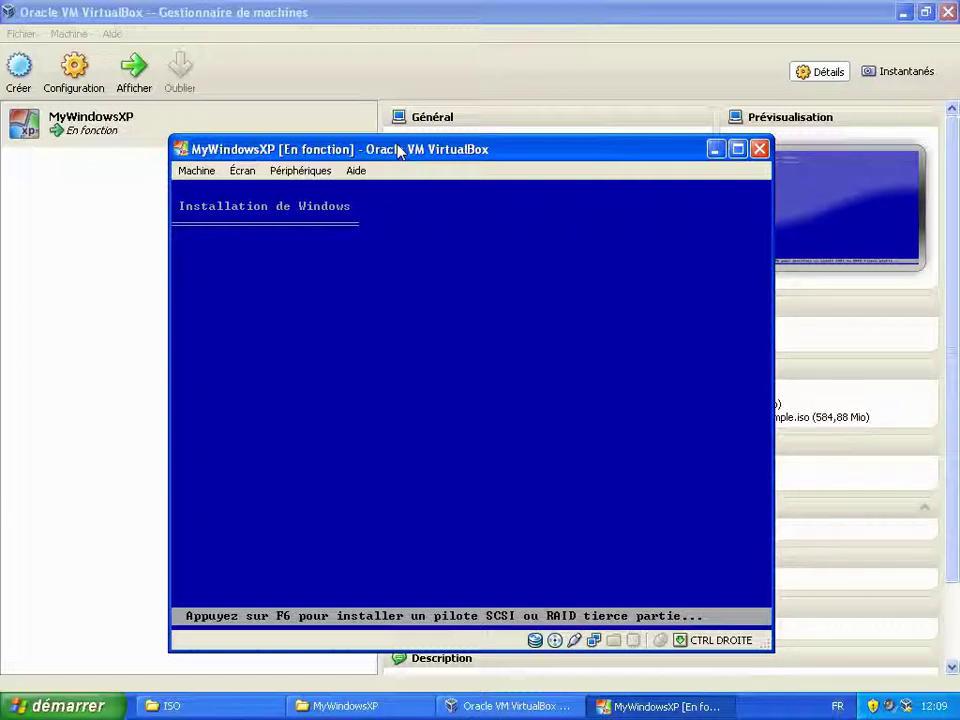
{"action": "left_click_drag", "start_coordinate": [399, 150], "coordinate": [409, 125]}
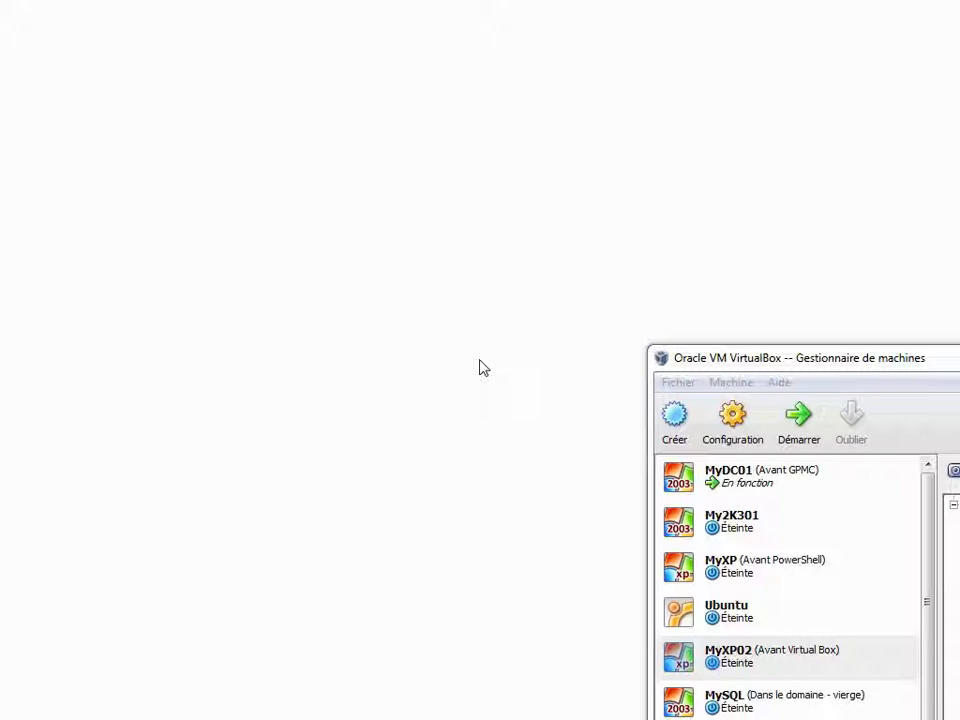
Open MyXP02's network settings and examine Carte 1's access modes and host adapter choices, keeping Accès par pont
{"action": "left_click", "coordinate": [702, 368]}
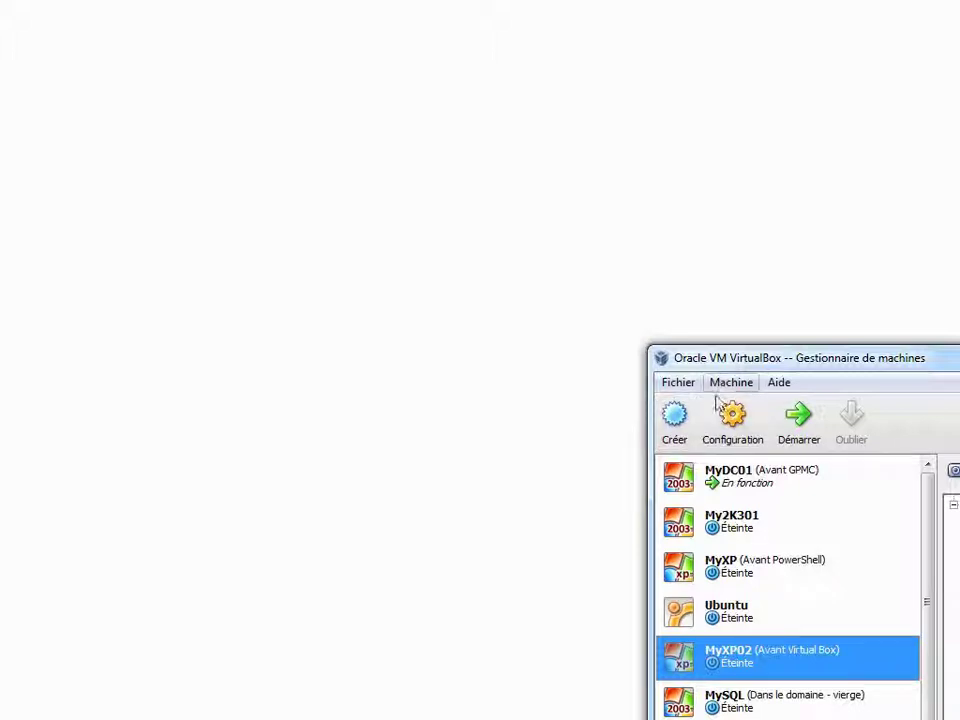
{"action": "right_click", "coordinate": [710, 655]}
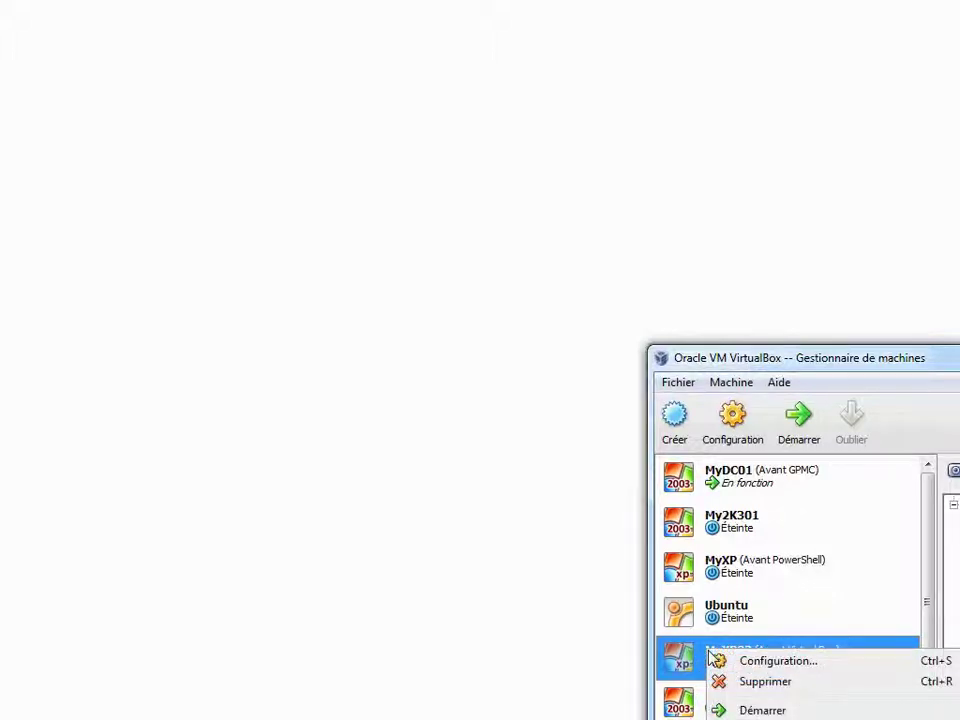
{"action": "left_click", "coordinate": [752, 664]}
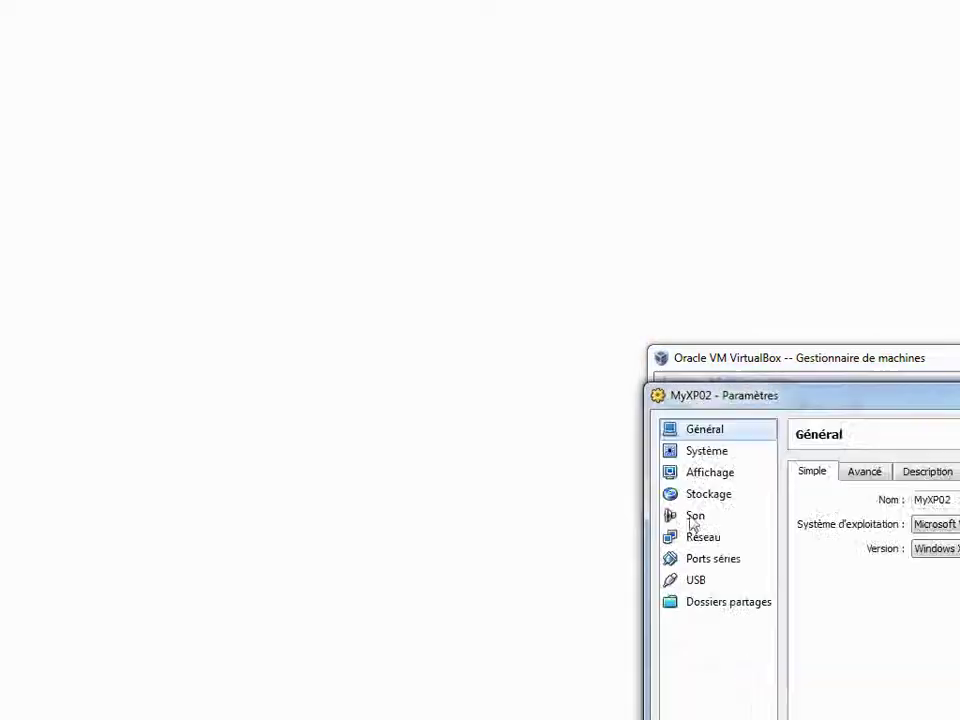
{"action": "left_click_drag", "start_coordinate": [852, 403], "coordinate": [454, 250]}
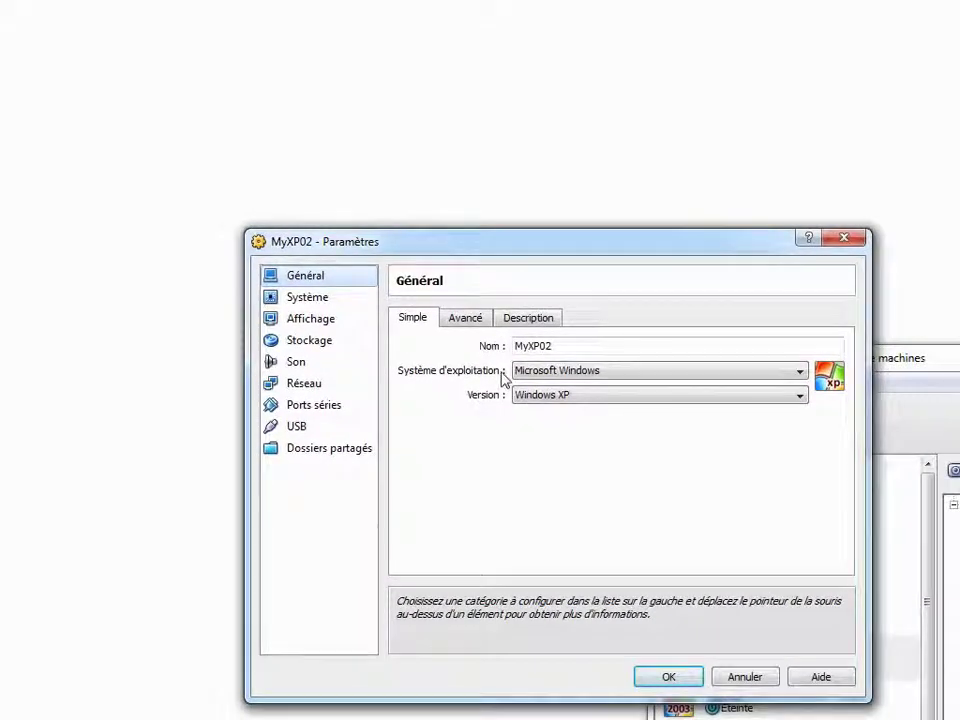
{"action": "left_click", "coordinate": [307, 389]}
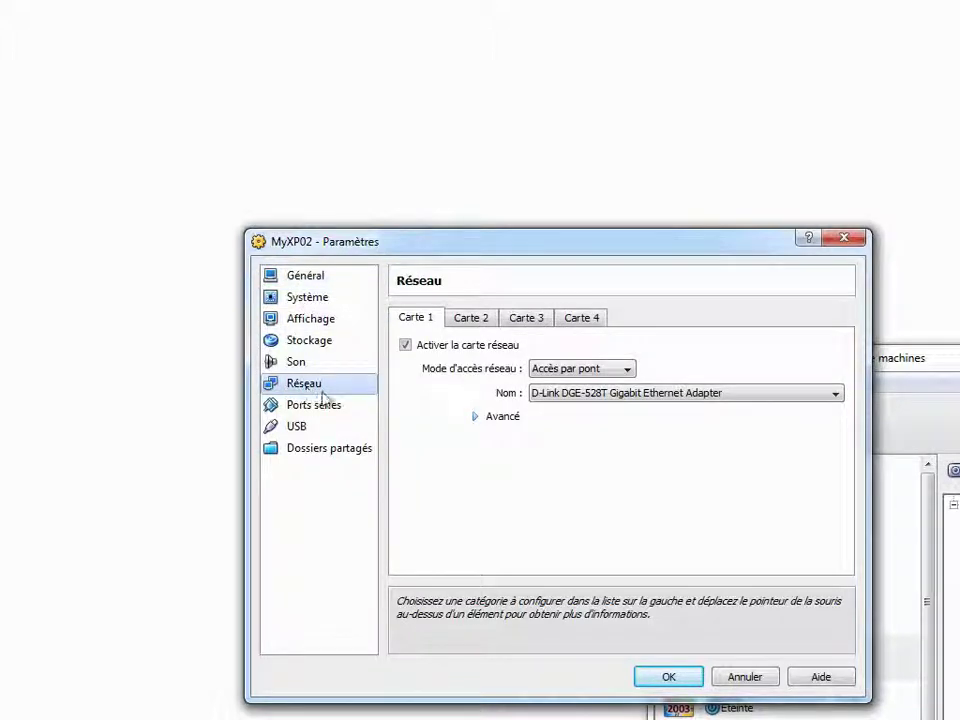
{"action": "left_click", "coordinate": [582, 372]}
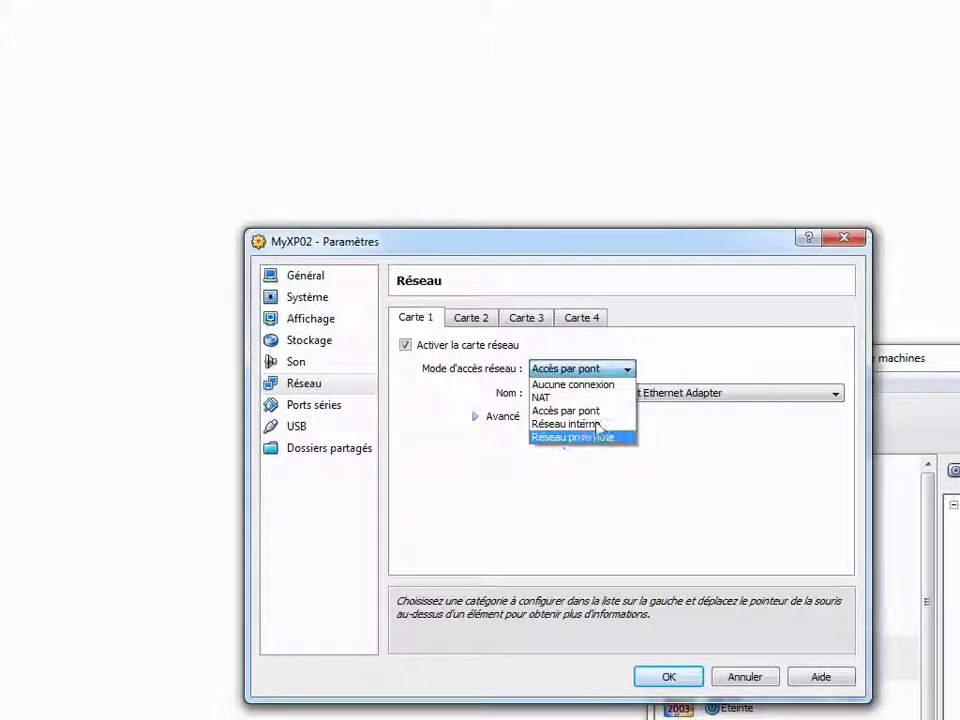
{"action": "left_click", "coordinate": [566, 410]}
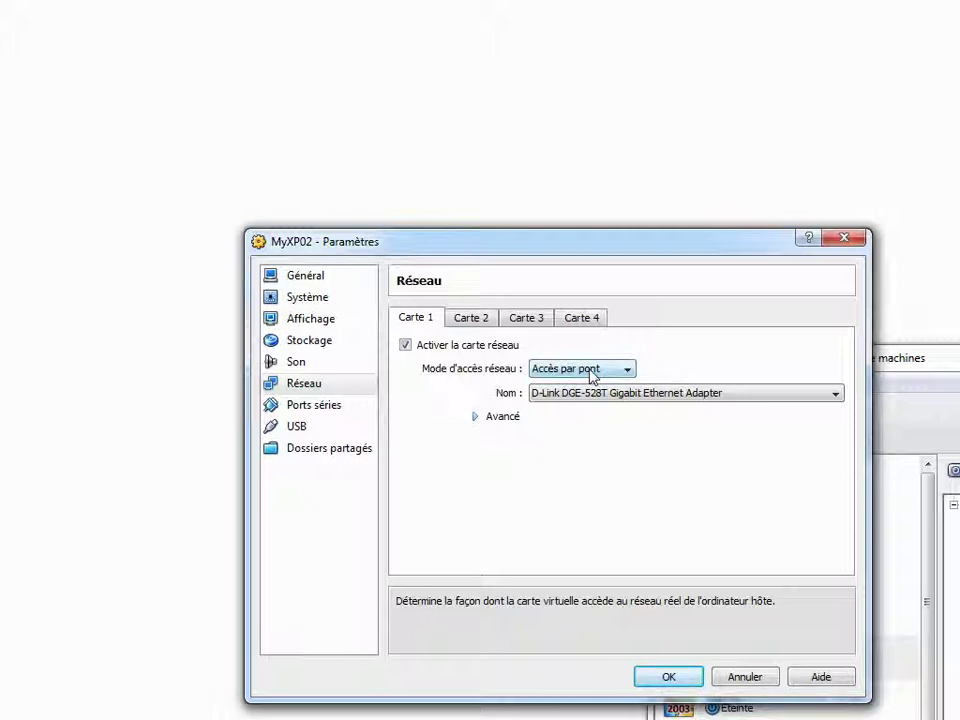
{"action": "left_click", "coordinate": [579, 398]}
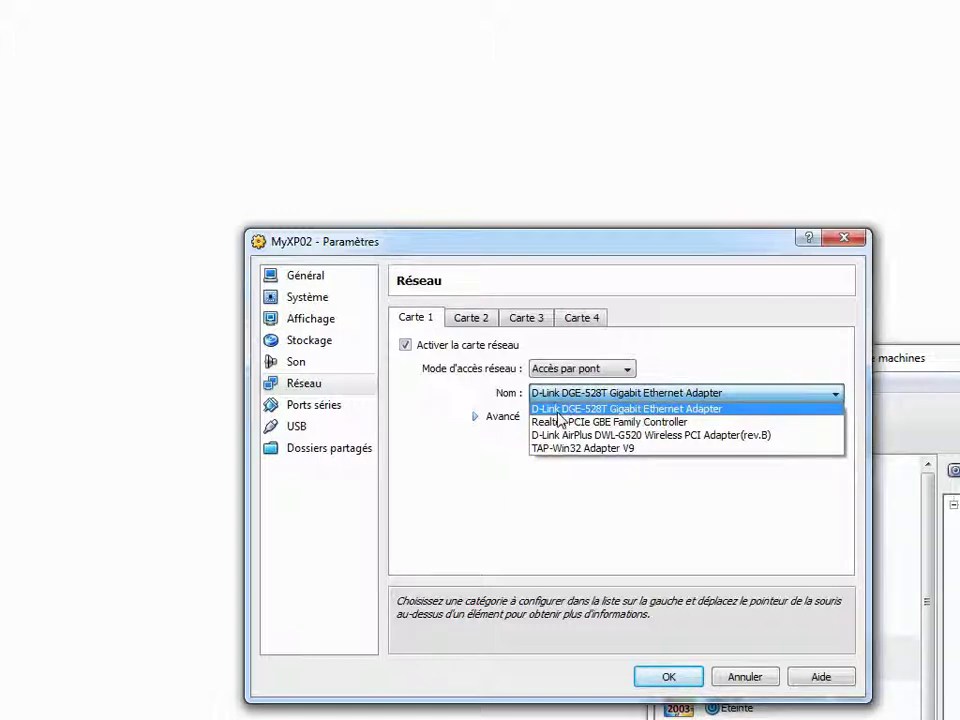
{"action": "left_click", "coordinate": [420, 397]}
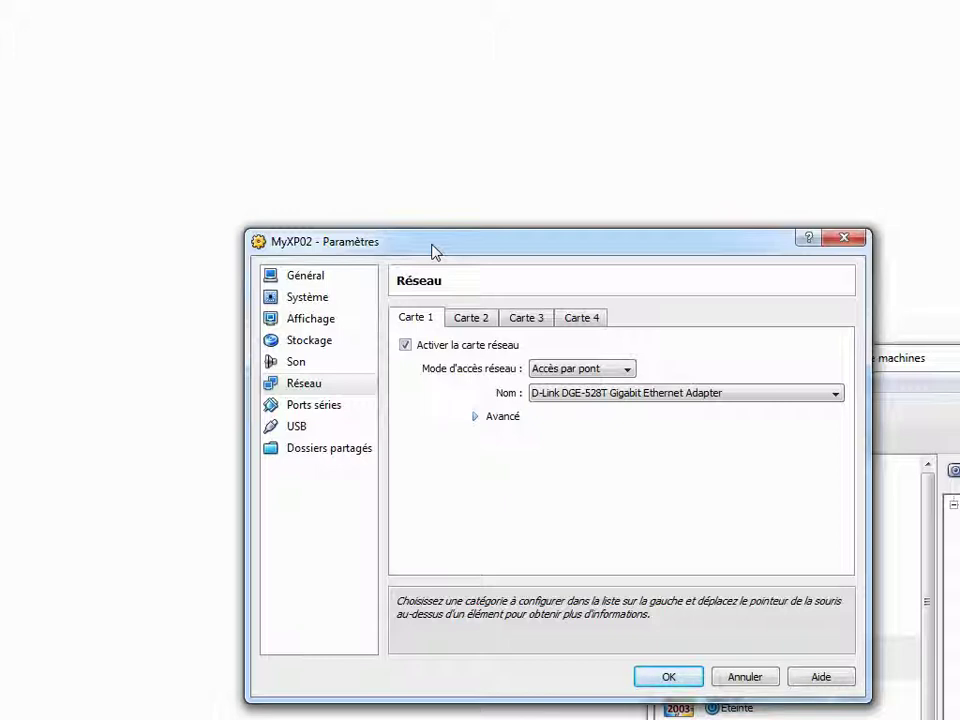
Enable Autoriser des connexions multiples for MyXP02's remote desktop server and save the machine settings
{"action": "left_click", "coordinate": [326, 318]}
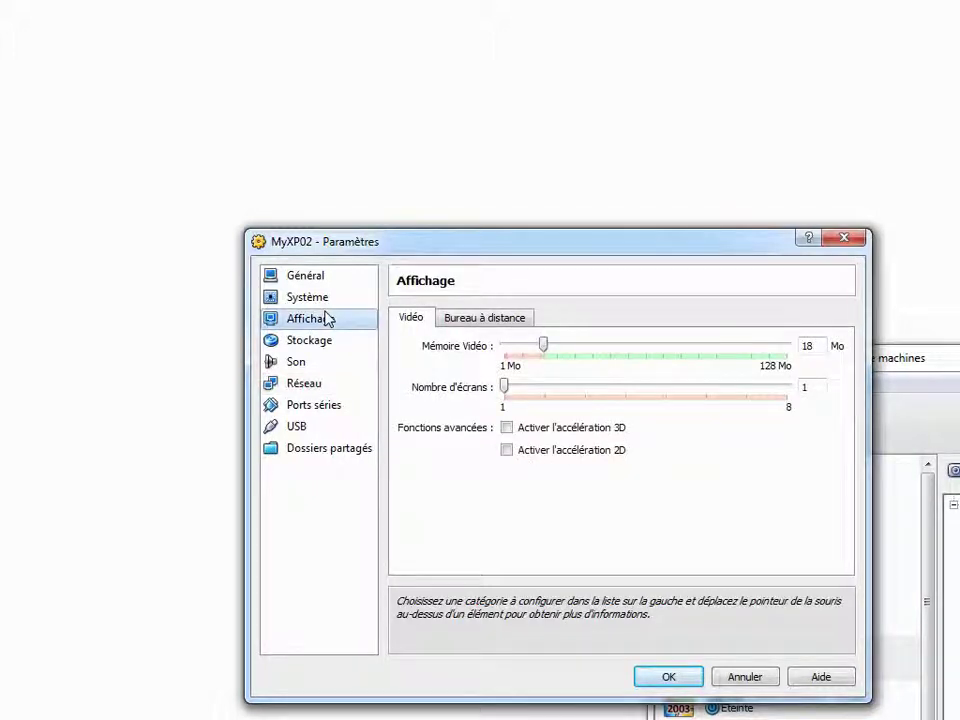
{"action": "left_click", "coordinate": [458, 322]}
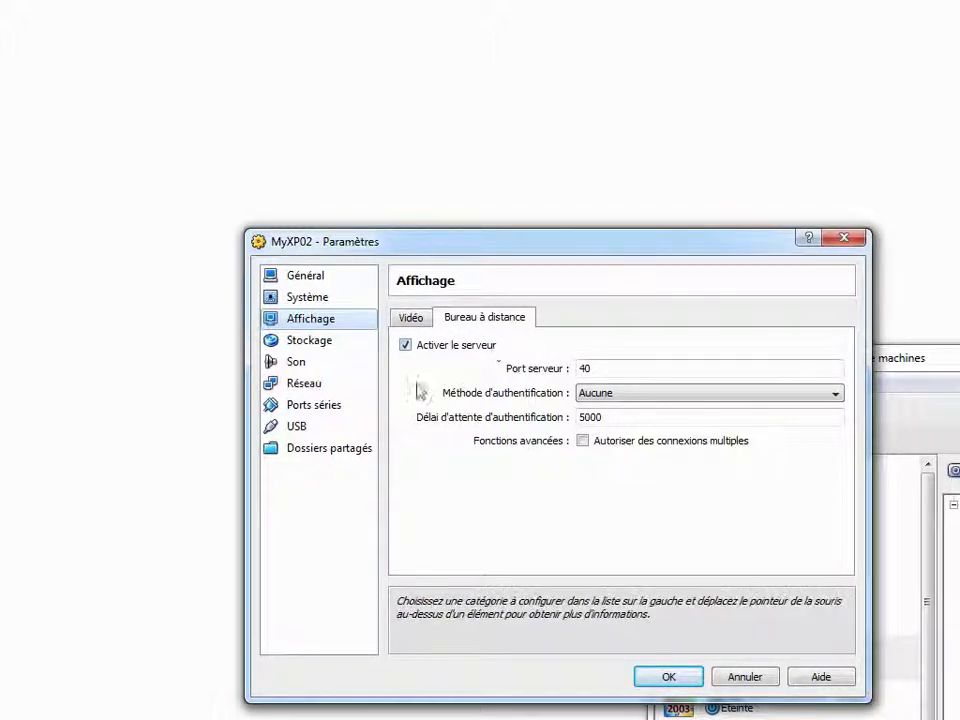
{"action": "left_click", "coordinate": [630, 372]}
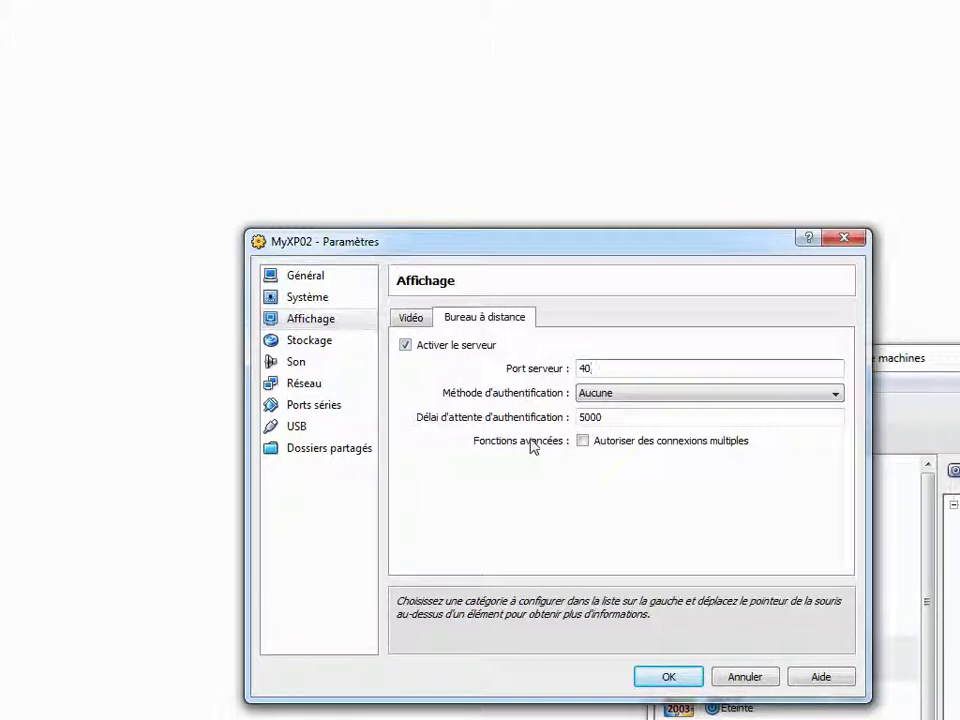
{"action": "left_click", "coordinate": [585, 446]}
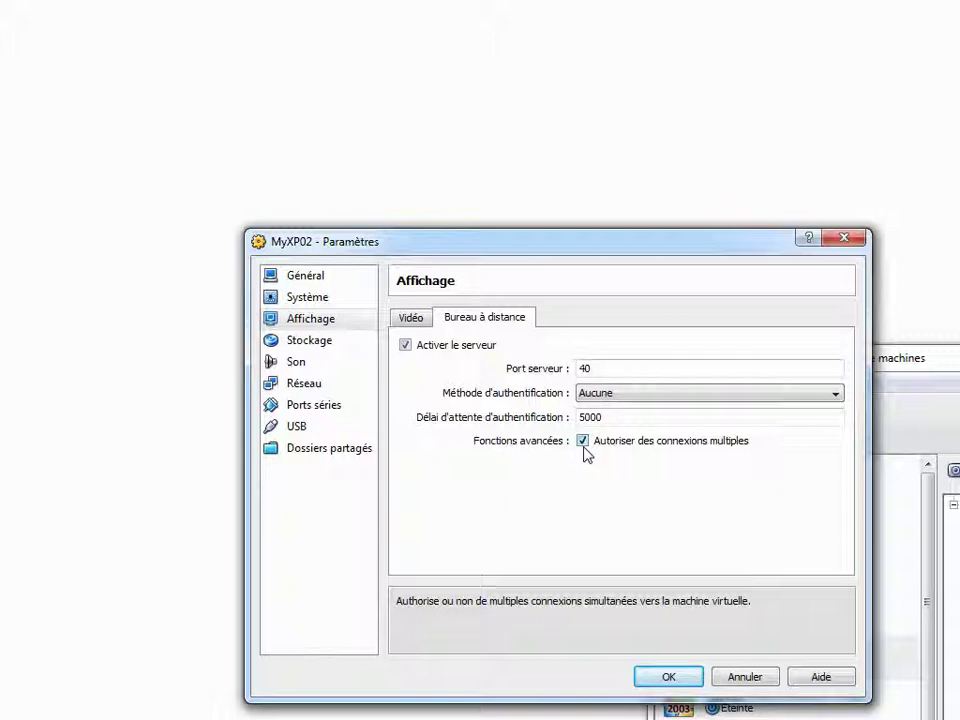
{"action": "left_click", "coordinate": [669, 677]}
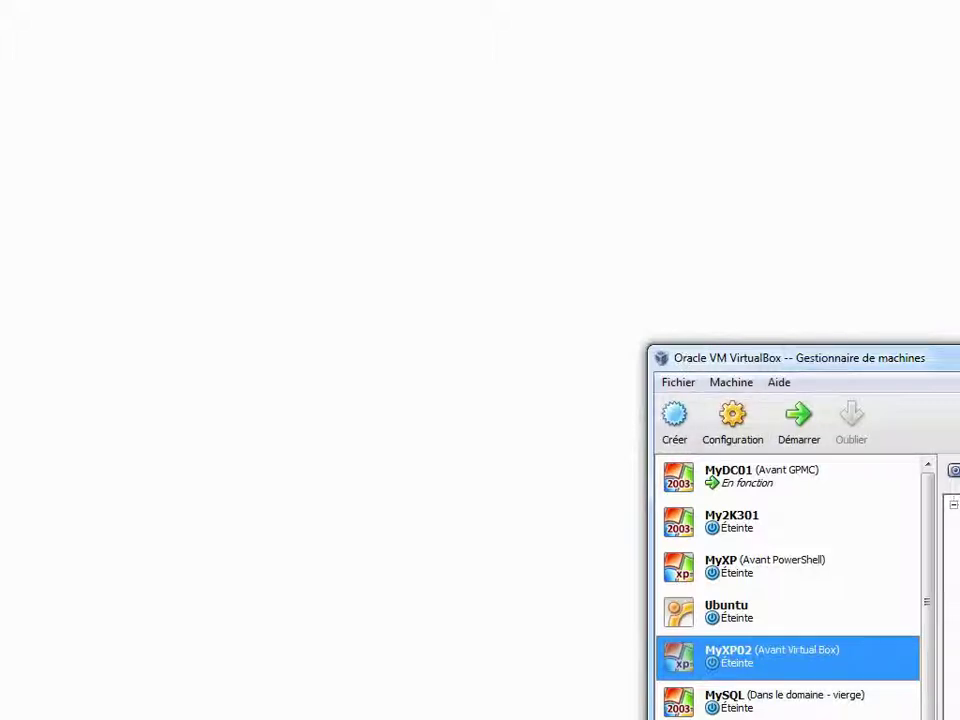
Start the MyXP02 virtual machine and reposition its window
{"action": "left_click", "coordinate": [717, 661]}
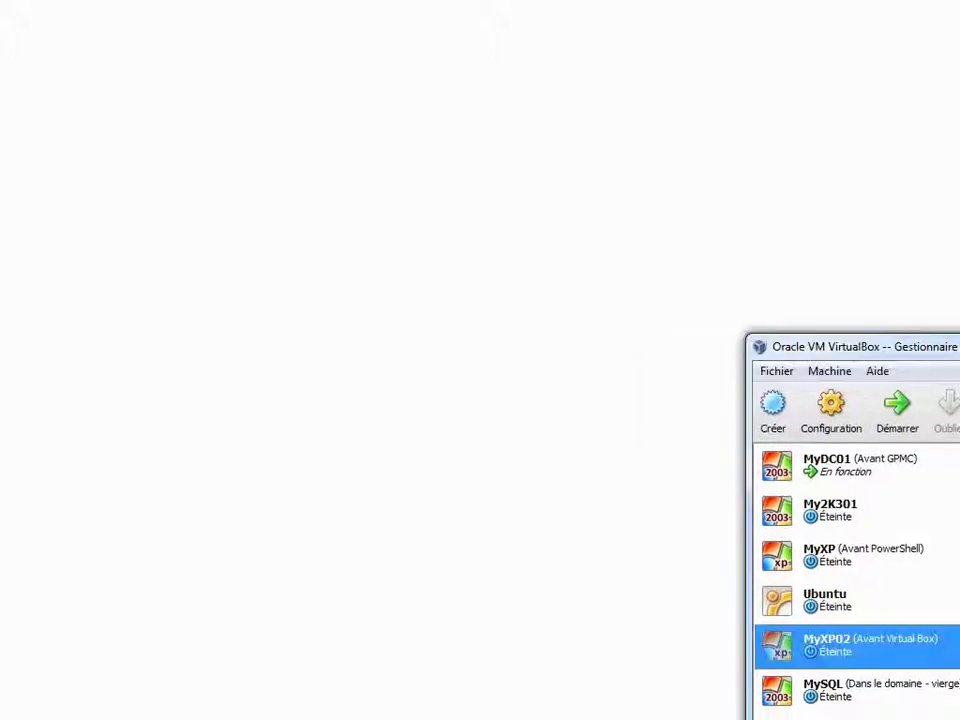
{"action": "right_click", "coordinate": [868, 651]}
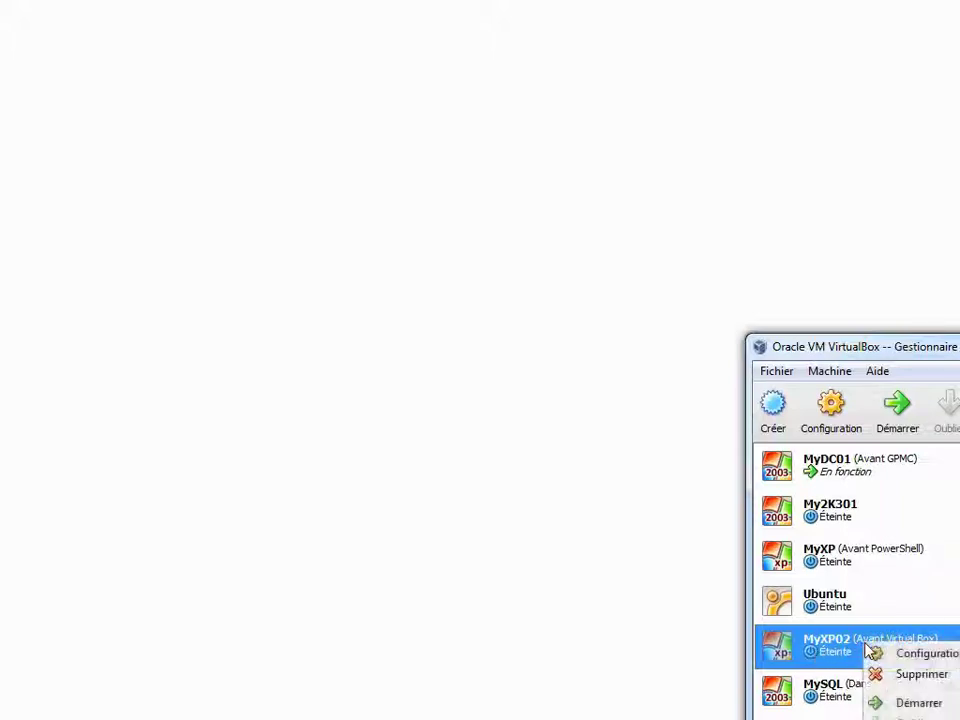
{"action": "left_click", "coordinate": [911, 704]}
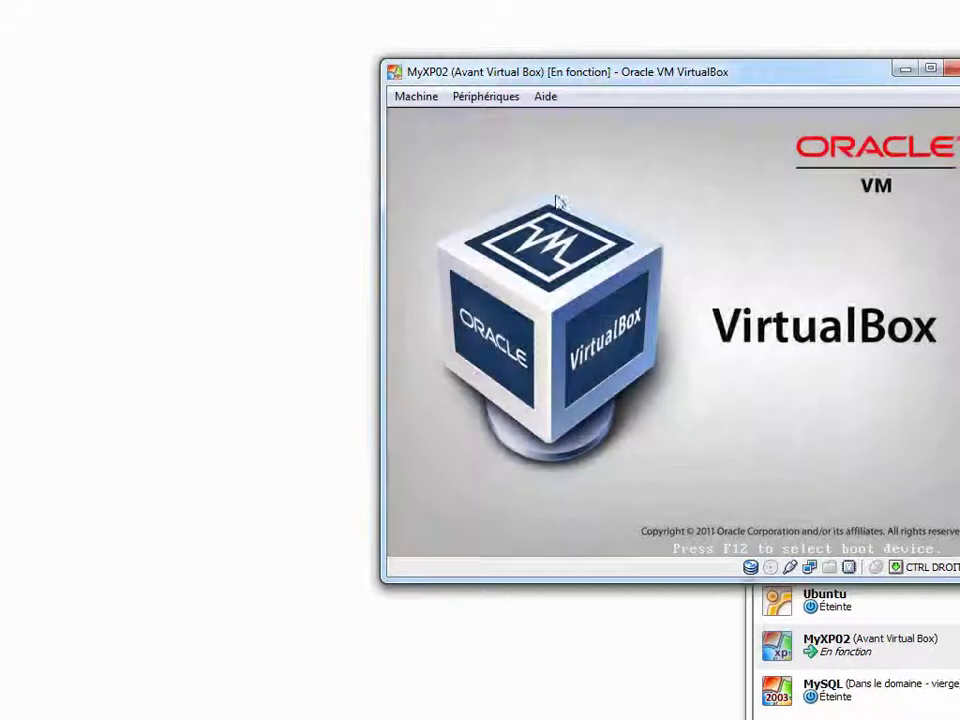
{"action": "left_click_drag", "start_coordinate": [705, 82], "coordinate": [508, 84]}
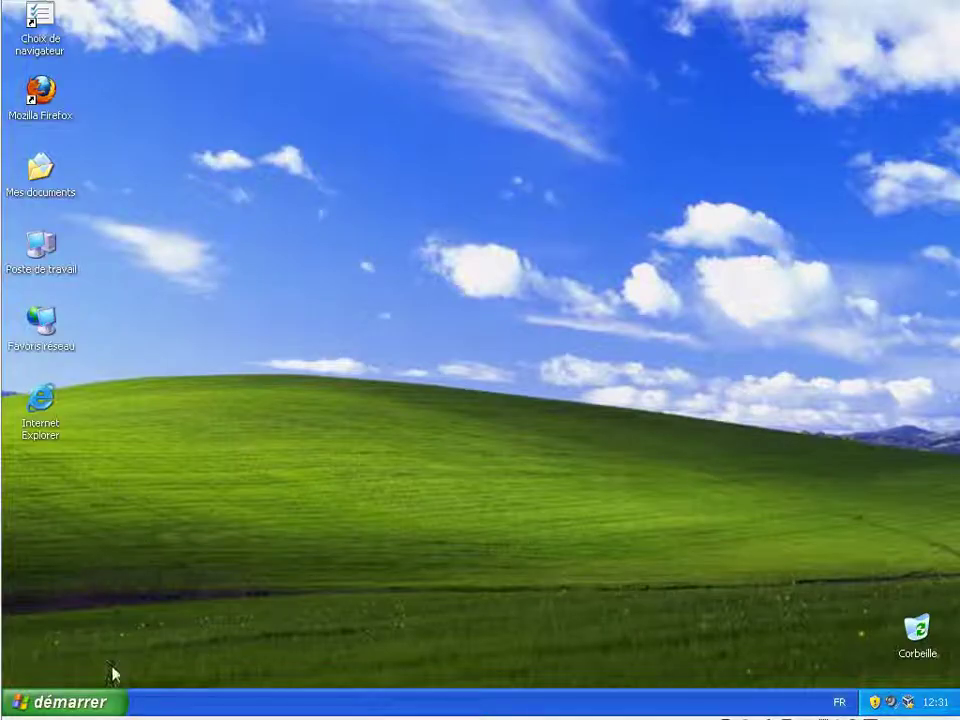
Launch Remote Desktop Connection with the mstsc command and reposition its window
{"action": "left_click", "coordinate": [60, 701]}
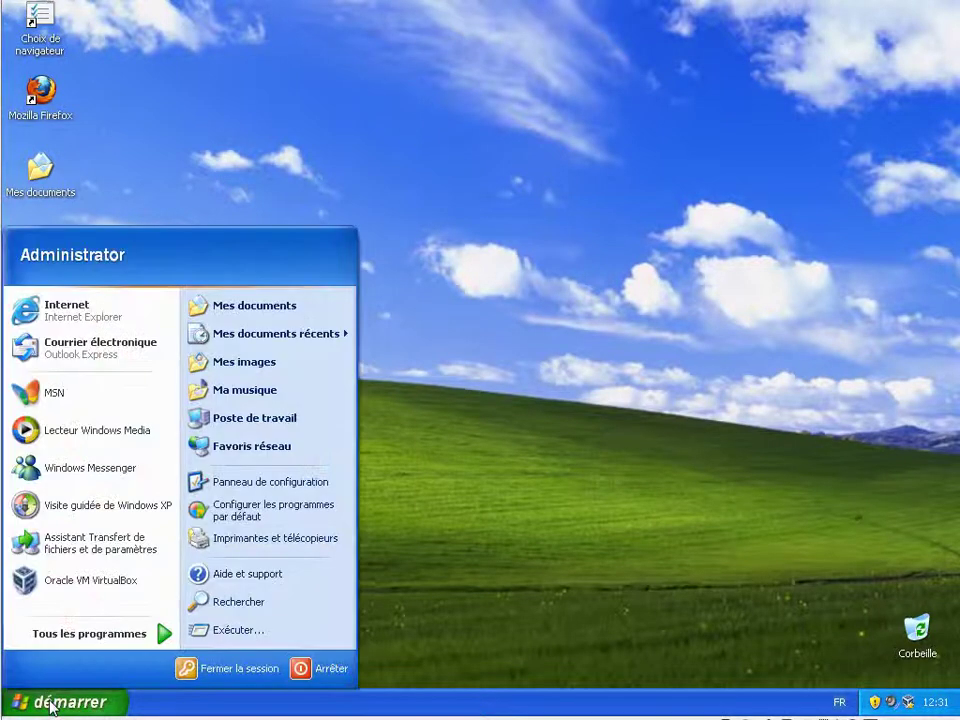
{"action": "left_click", "coordinate": [251, 636]}
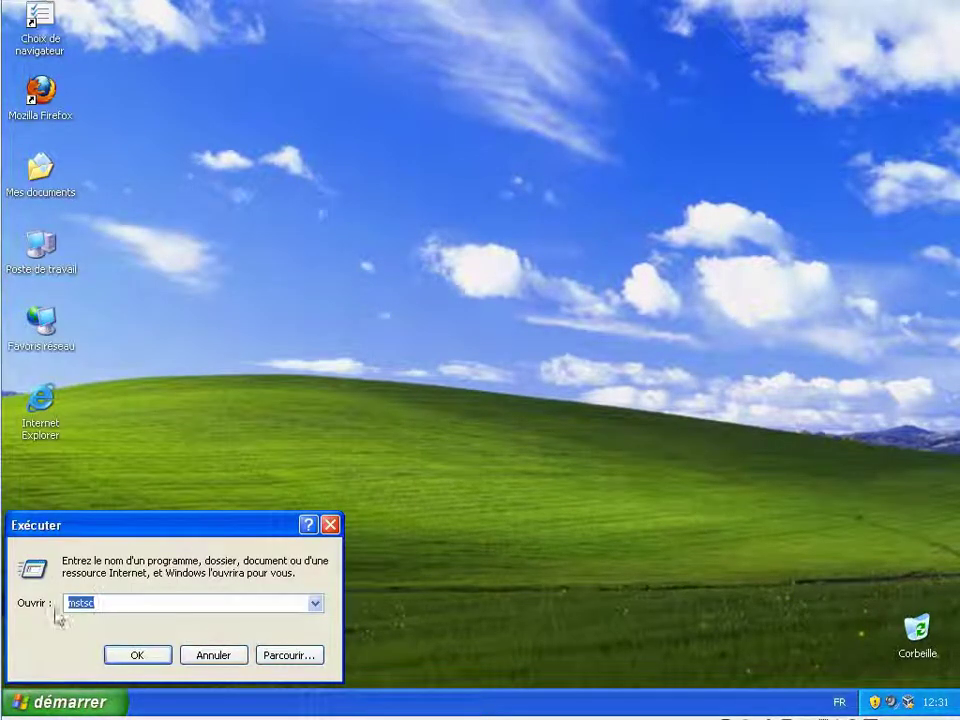
{"action": "left_click", "coordinate": [116, 606]}
{"action": "double_click", "coordinate": [116, 607]}
{"action": "key", "text": "BackSpace"}
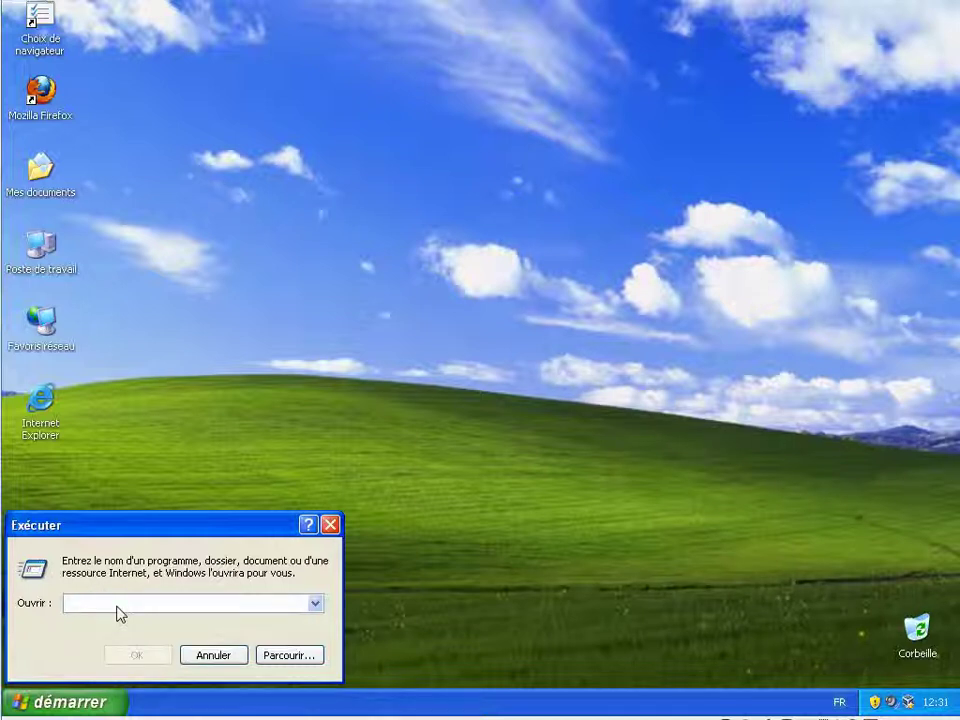
{"action": "type", "text": "mstsc"}
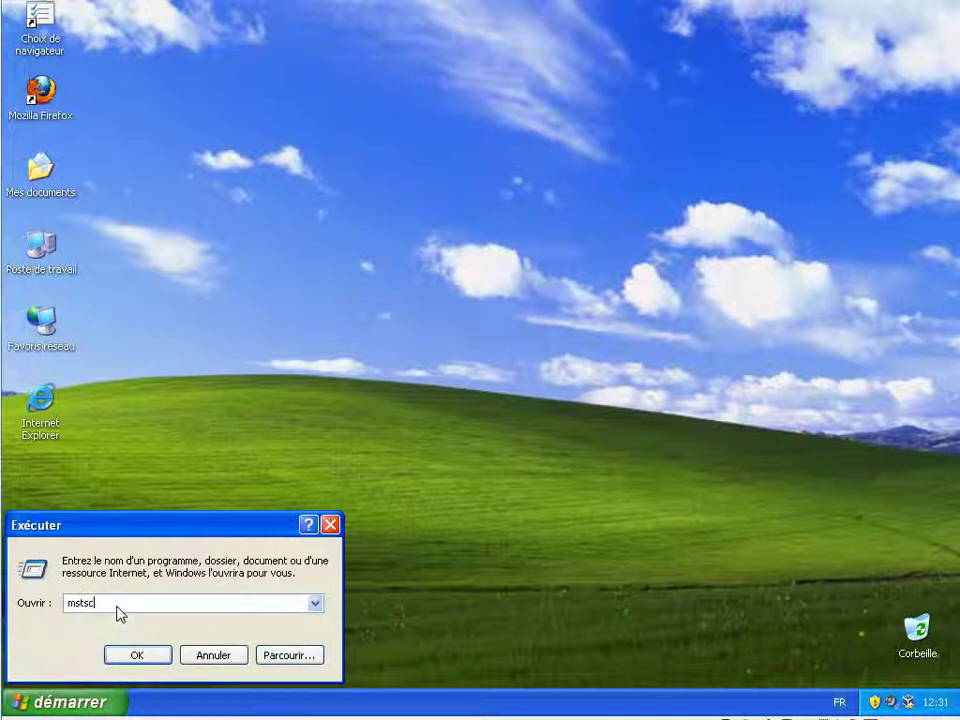
{"action": "left_click", "coordinate": [137, 656]}
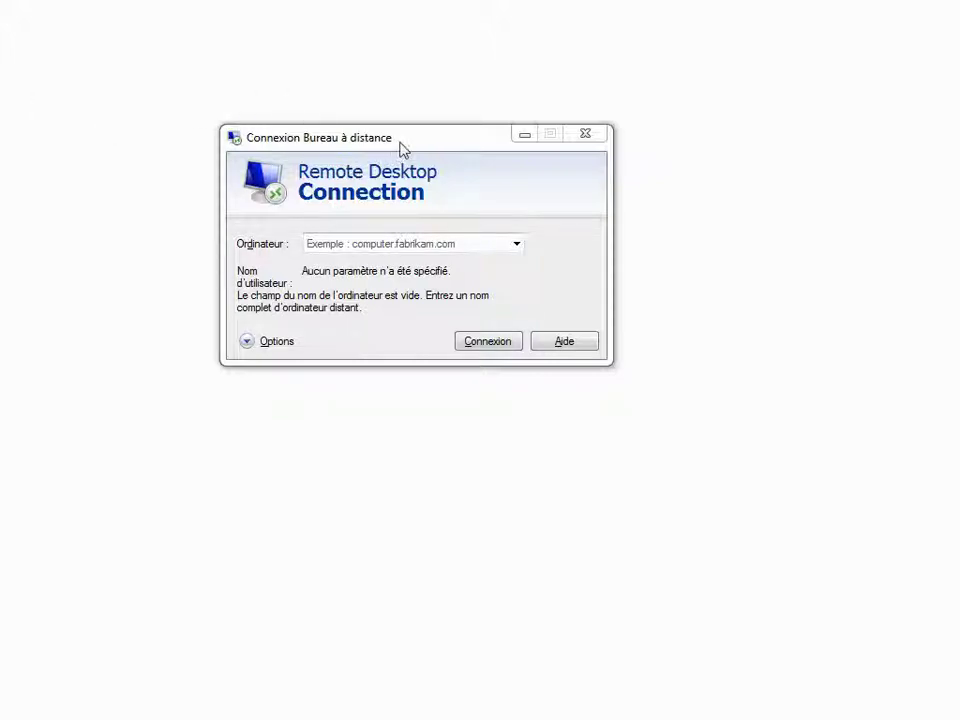
{"action": "left_click_drag", "start_coordinate": [401, 143], "coordinate": [380, 178]}
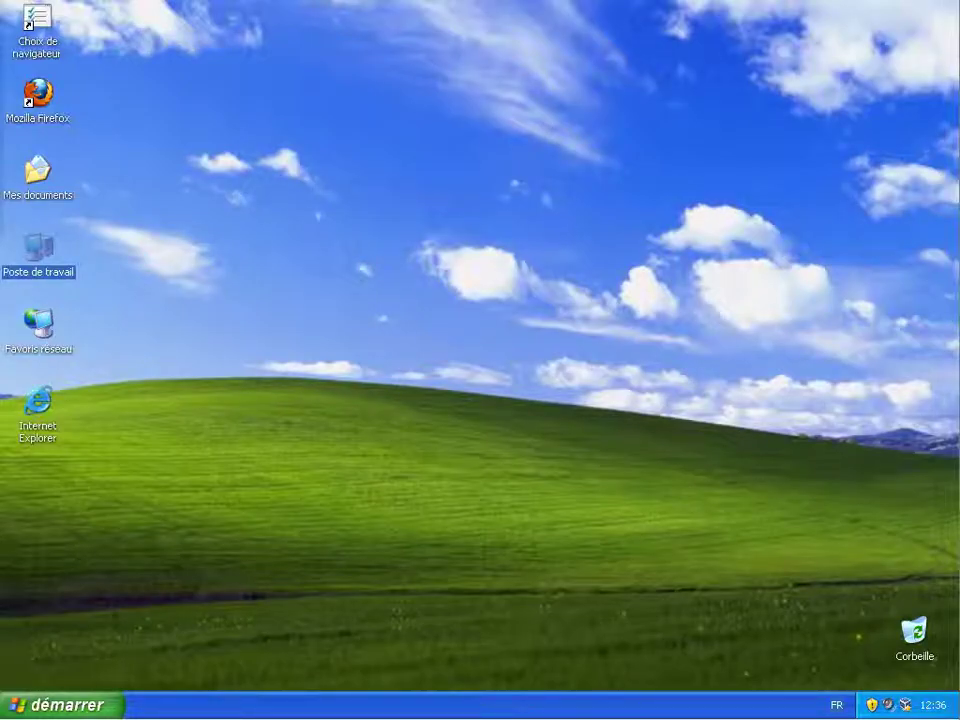
Open a command prompt in the Windows XP guest with cmd and check its IP configuration with ipconfig
{"action": "left_click", "coordinate": [72, 704]}
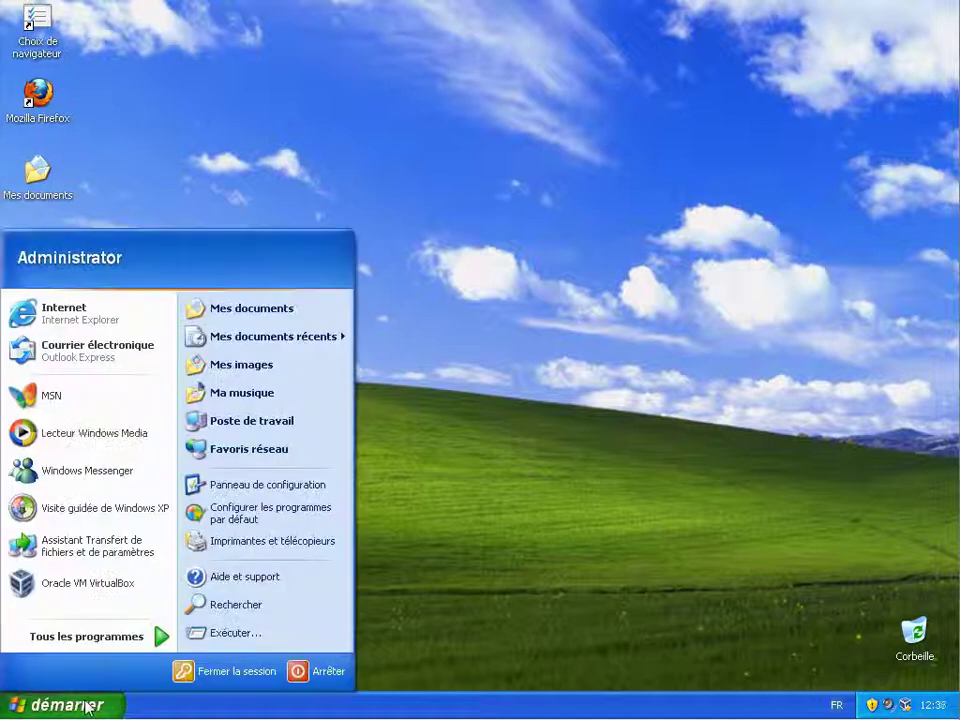
{"action": "left_click", "coordinate": [255, 643]}
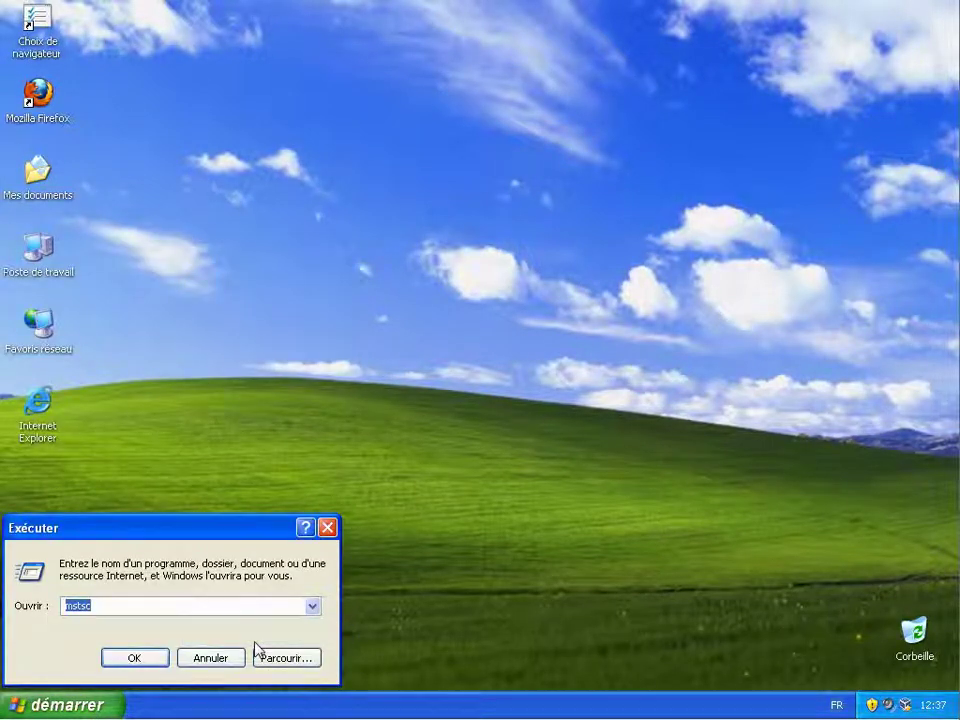
{"action": "type", "text": "cmd"}
{"action": "key", "text": "Return"}
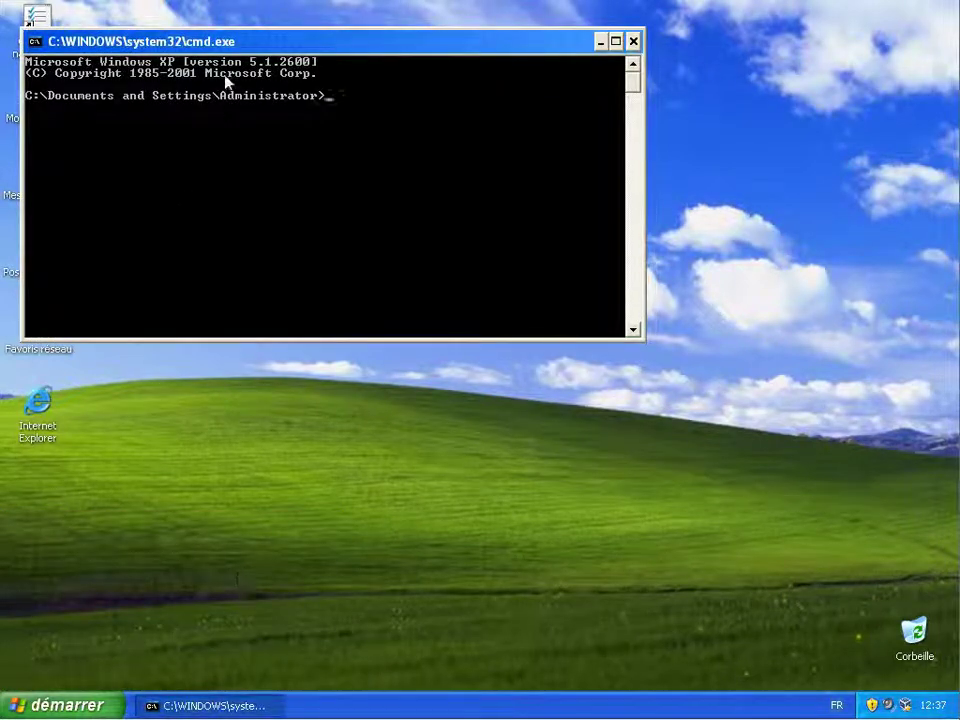
{"action": "left_click_drag", "start_coordinate": [225, 41], "coordinate": [308, 186]}
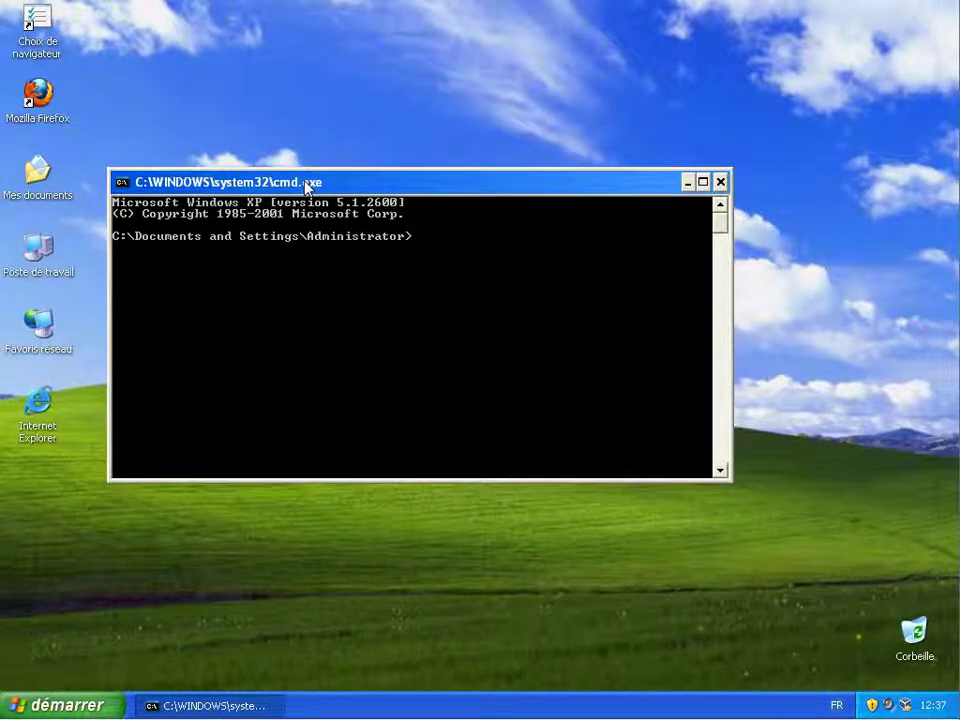
{"action": "type", "text": "ipconfig"}
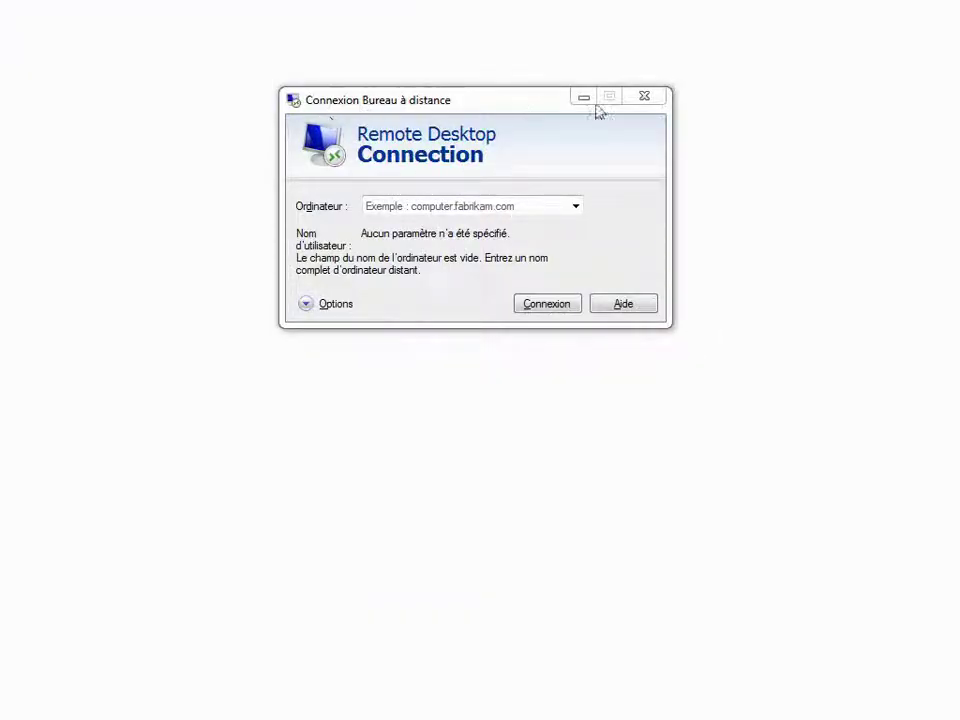
Connect through Remote Desktop Connection to 192.168.0.10:40 and accept connecting despite the unverified remote computer identity
{"action": "left_click", "coordinate": [420, 208]}
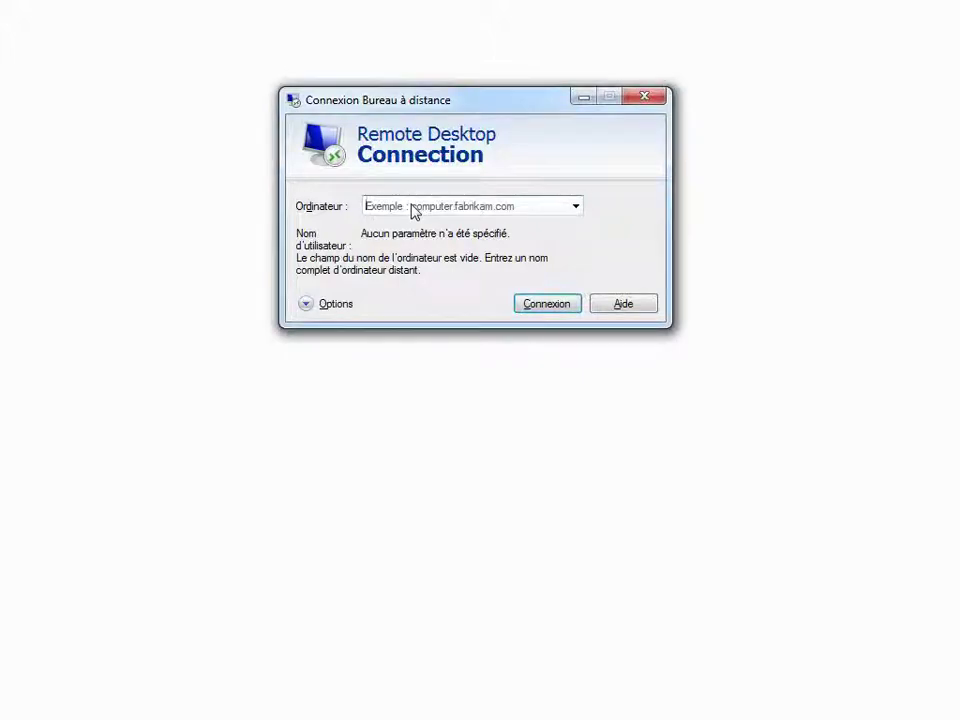
{"action": "type", "text": "192"}
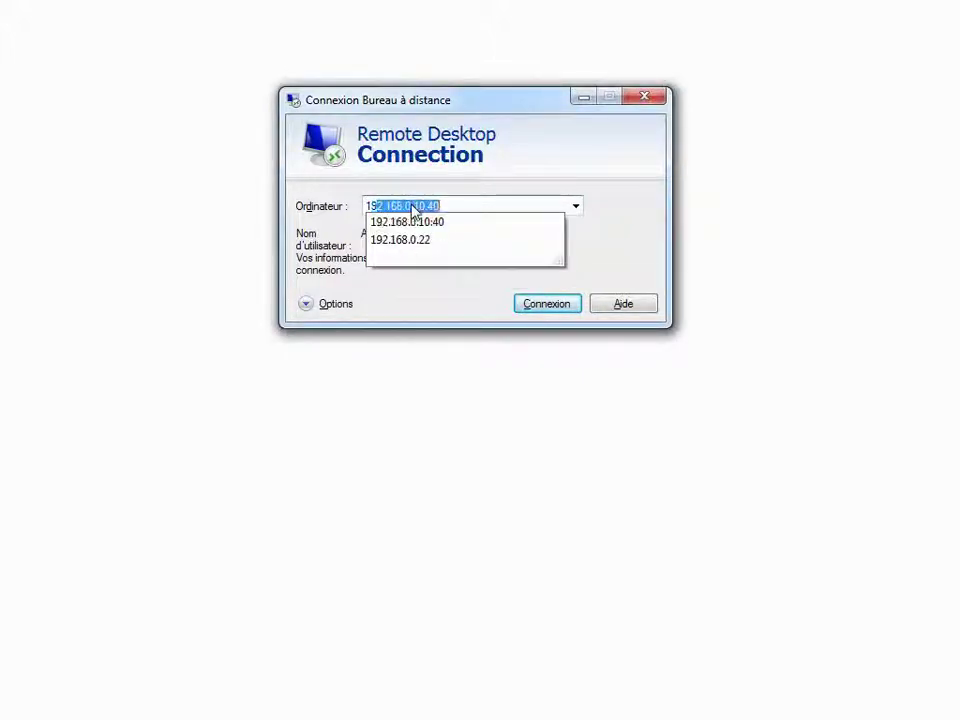
{"action": "type", "text": ".16"}
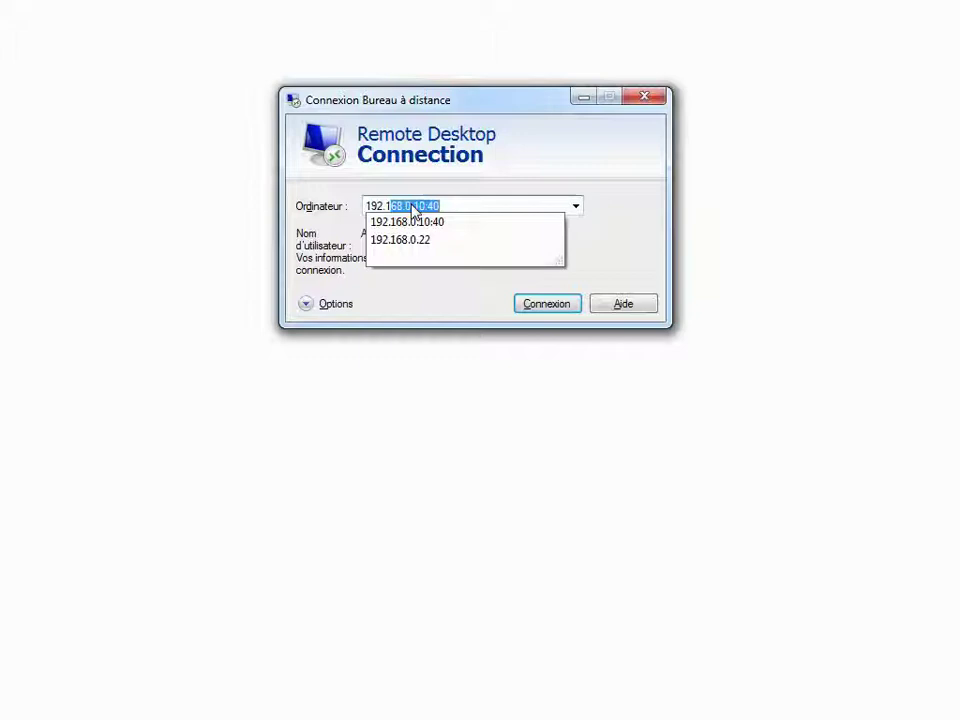
{"action": "type", "text": "8.0.10:"}
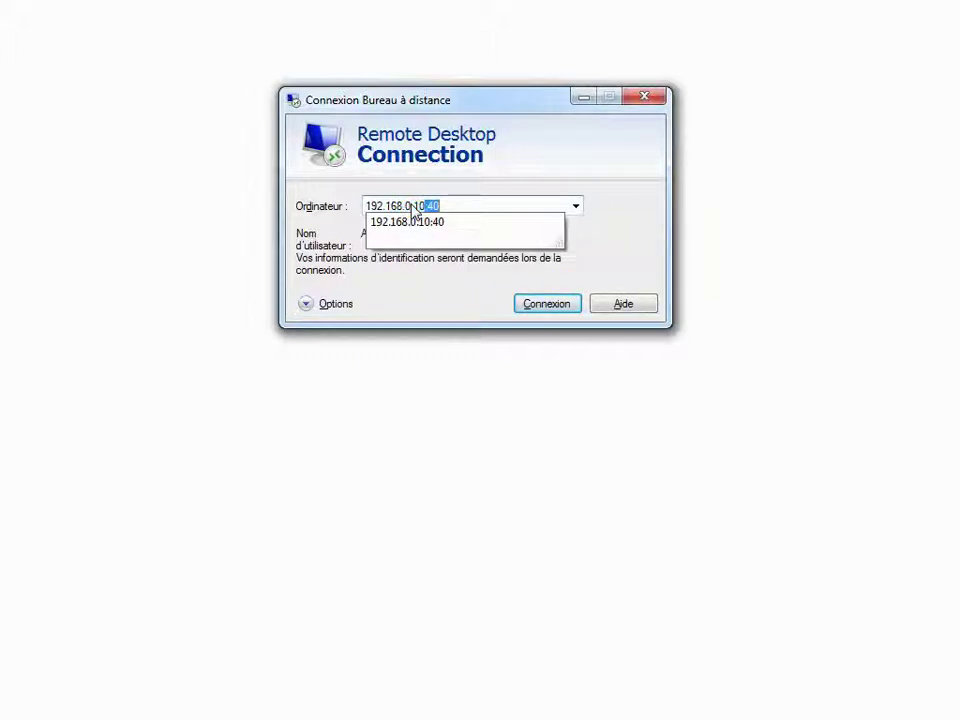
{"action": "type", "text": "40"}
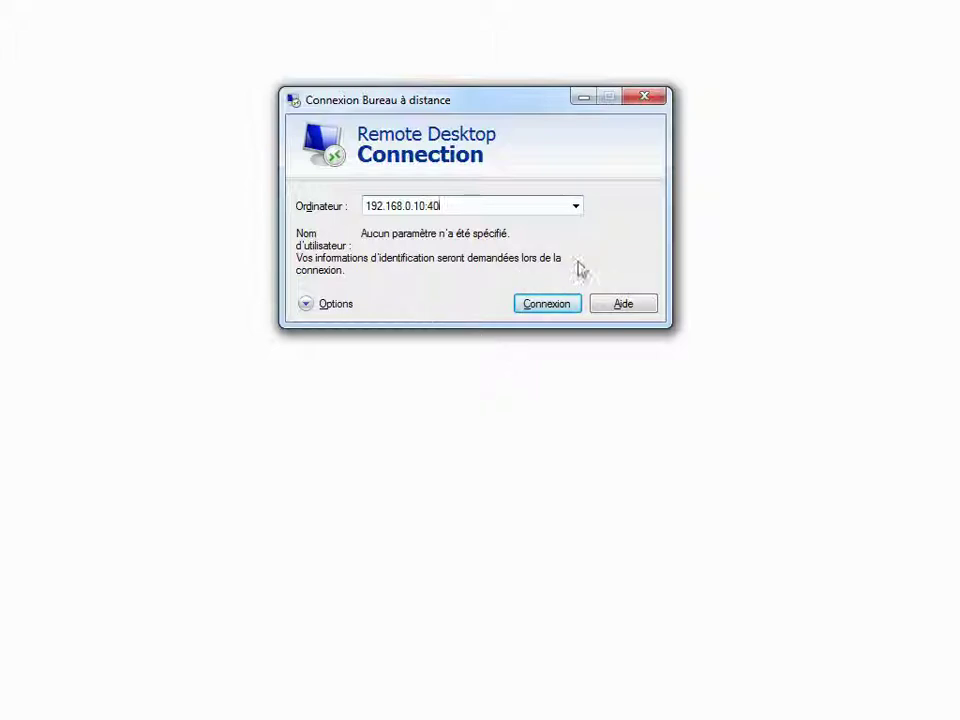
{"action": "left_click", "coordinate": [553, 306]}
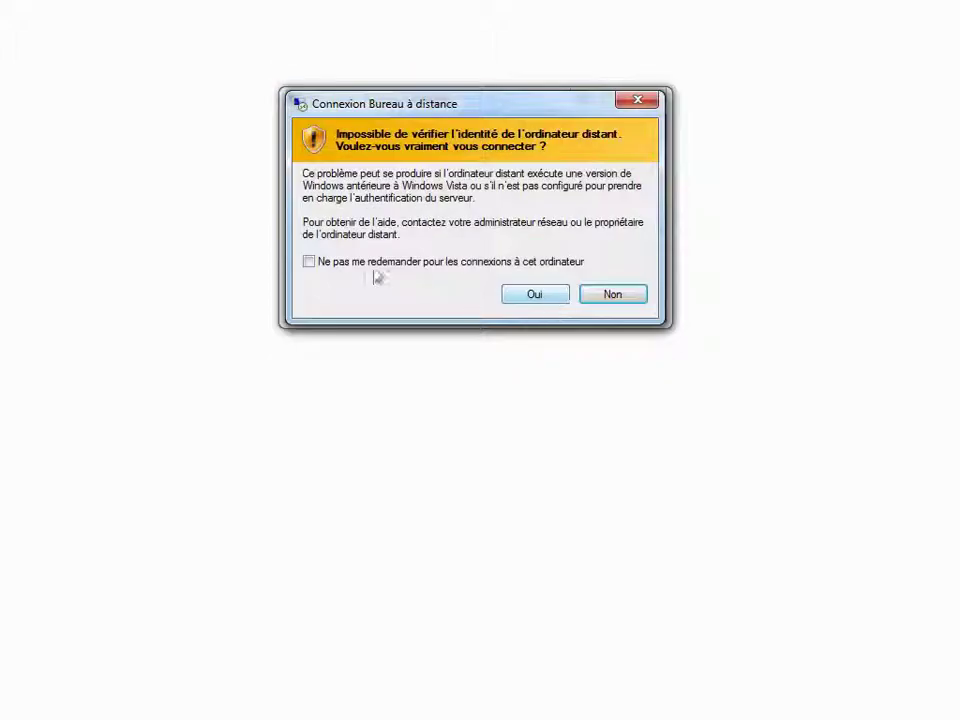
{"action": "left_click", "coordinate": [519, 304]}
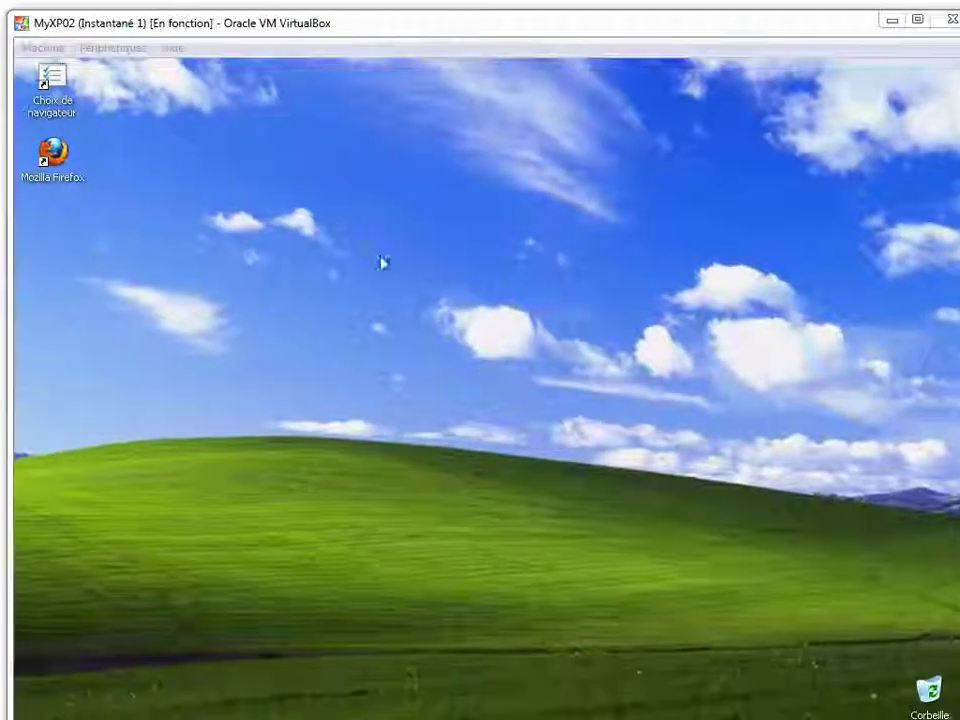
Display the device commands available for the running MyXP02 machine
{"action": "left_click", "coordinate": [111, 48]}
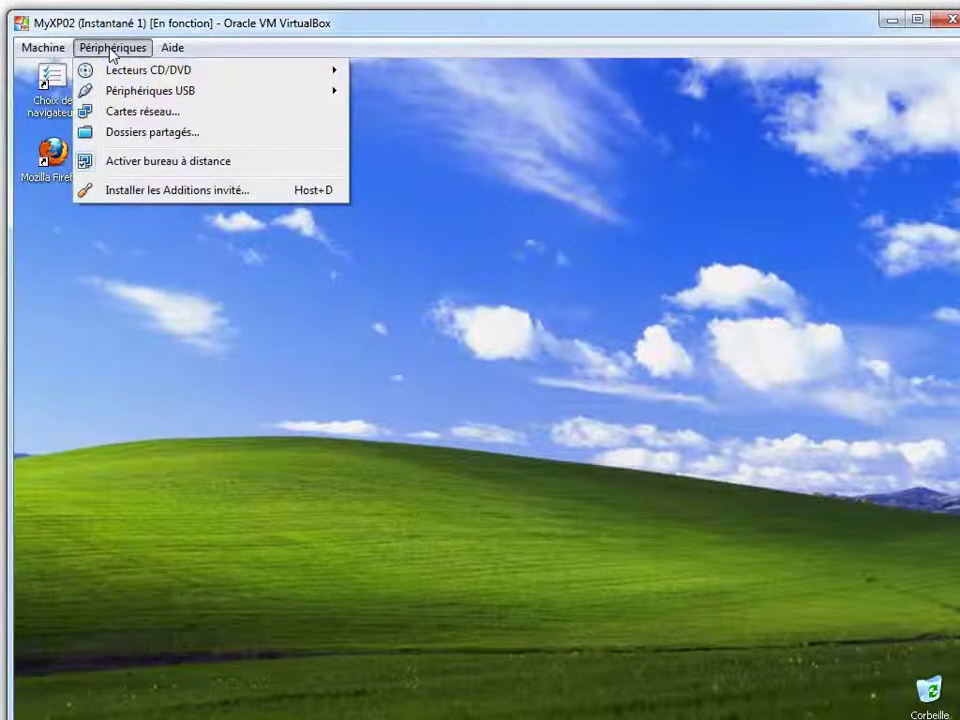